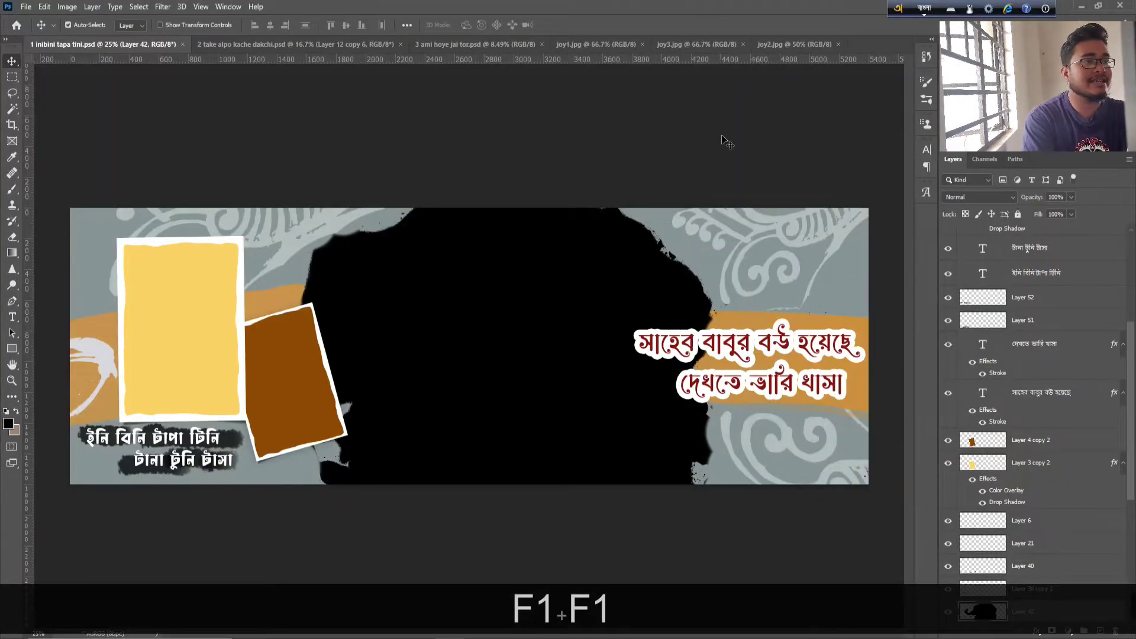
Copy the joy1.jpg photo into the "1 inibini tapa tini.psd" banner over the large black shape, accepting the colour profile conversion.
left_click(598, 45)
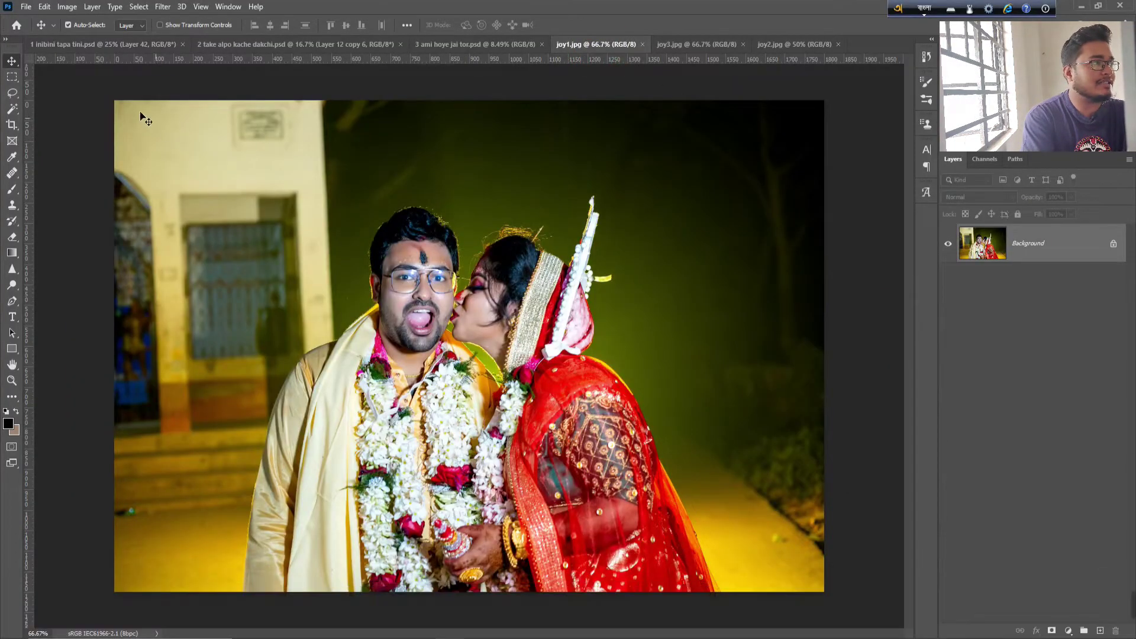
left_click(147, 44)
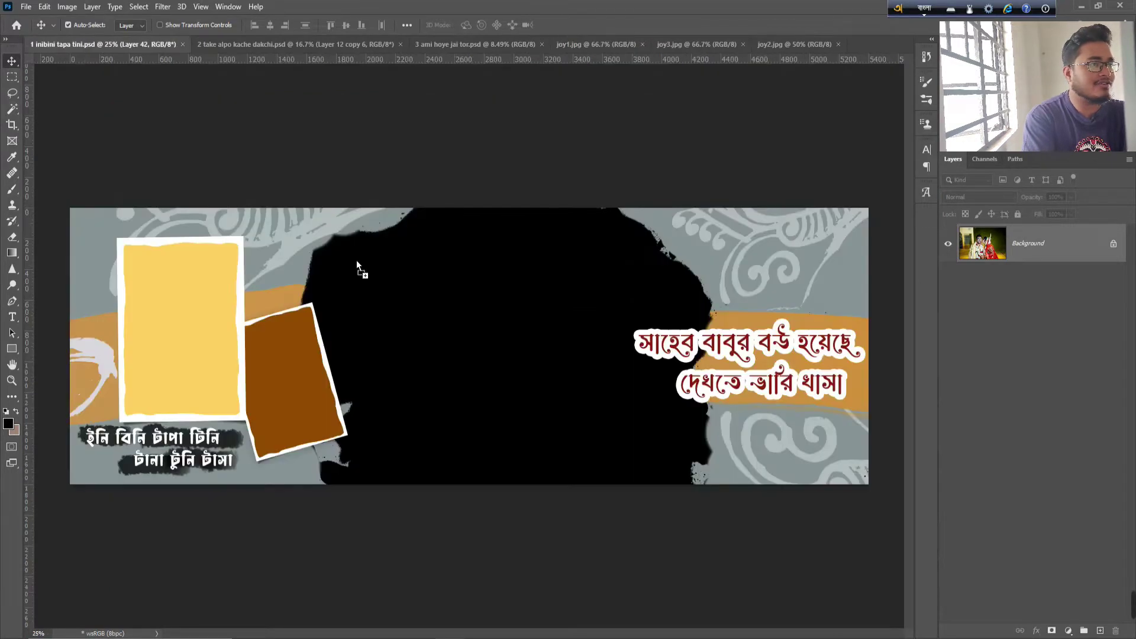
left_click_drag(453, 331, 461, 329)
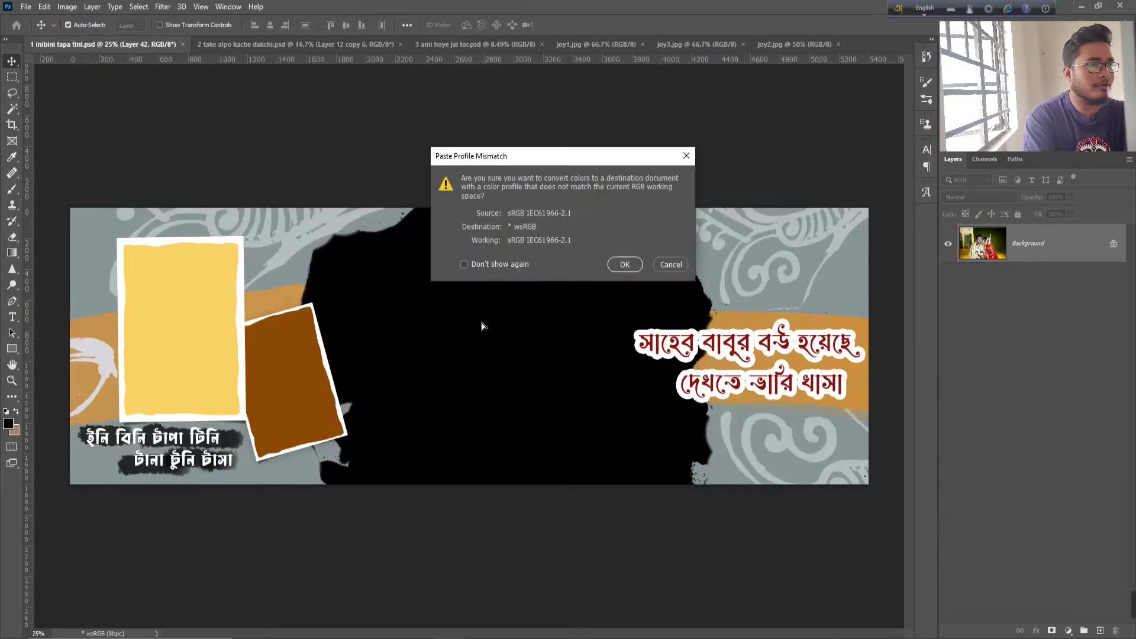
left_click(622, 268)
left_click_drag(456, 314, 477, 283)
Scale the couple photo up to about 158% and position it to cover the banner's central black shape.
key("ctrl+t")
left_click_drag(612, 399, 718, 529)
left_click_drag(629, 342, 583, 345)
left_click_drag(698, 486, 712, 507)
left_click_drag(680, 434, 679, 425)
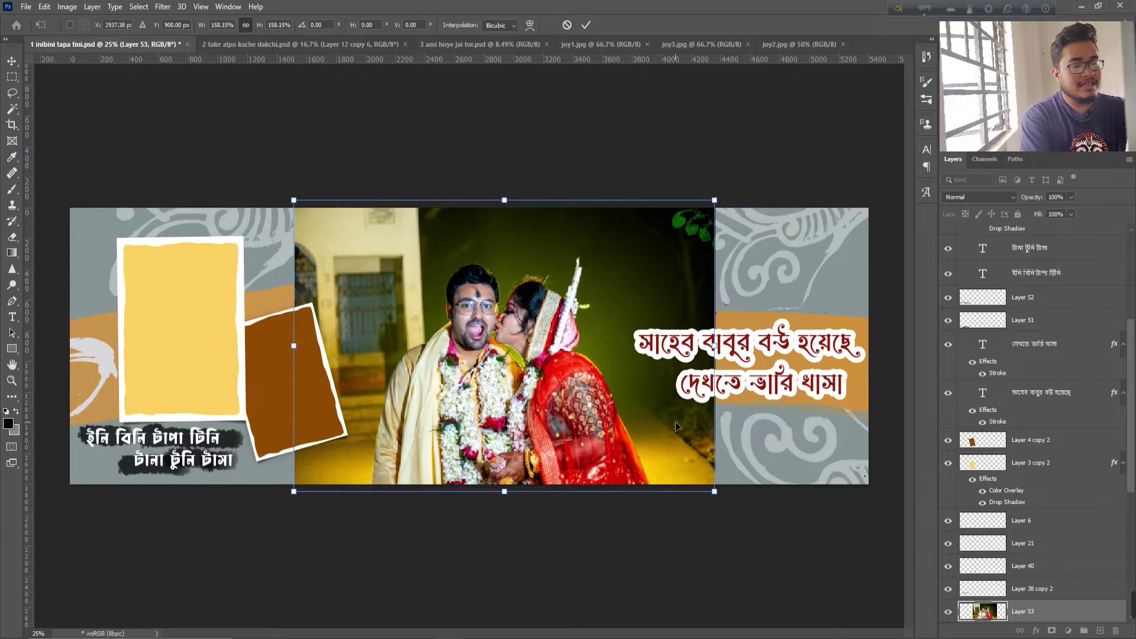
key("Return")
Clip the enlarged couple photo to the black shape on Layer 42 directly beneath it.
scroll(1041, 514, "down", 3)
key("ctrl")
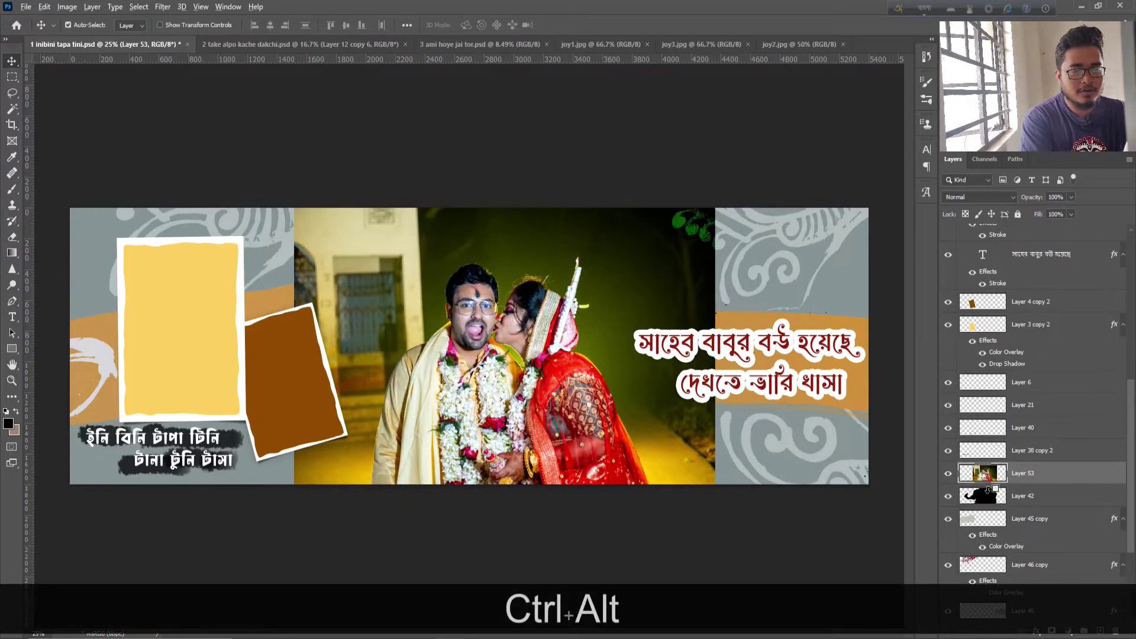
left_click(989, 485, "ctrl+alt")
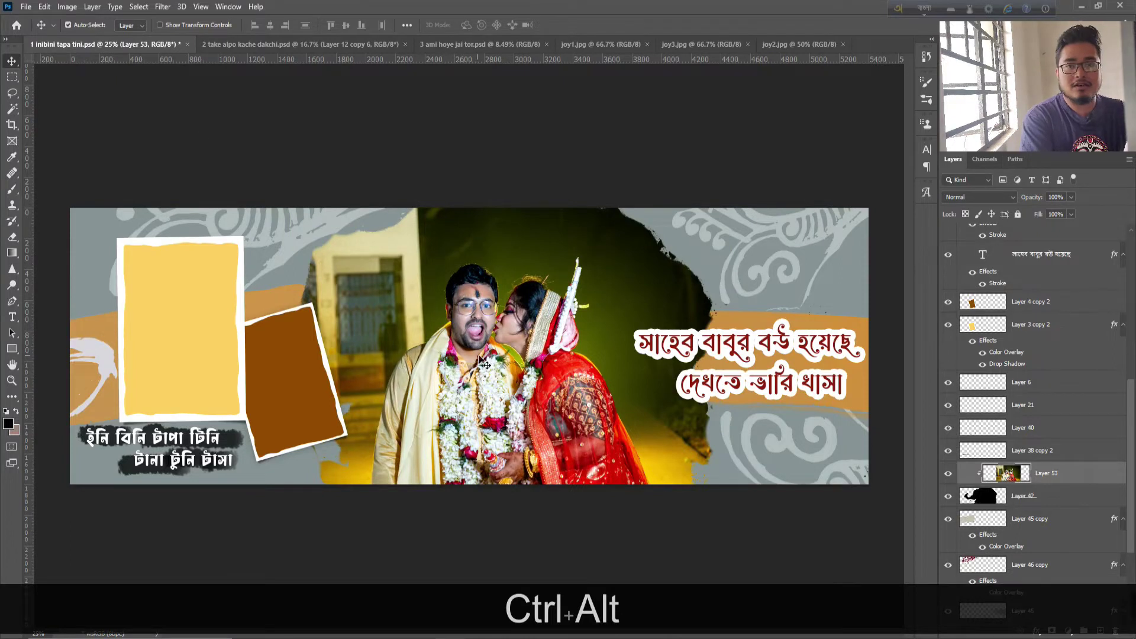
Copy the joy2.jpg photo above the yellow frame's layer with colour conversion accepted, and clip it to that frame.
left_click(164, 304)
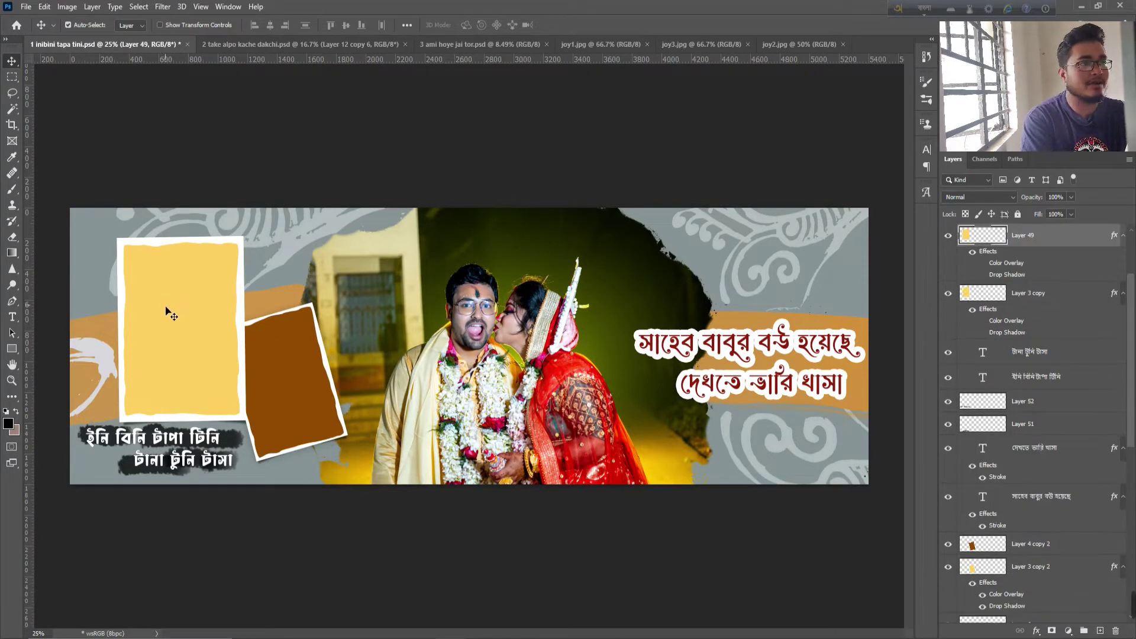
left_click(687, 50)
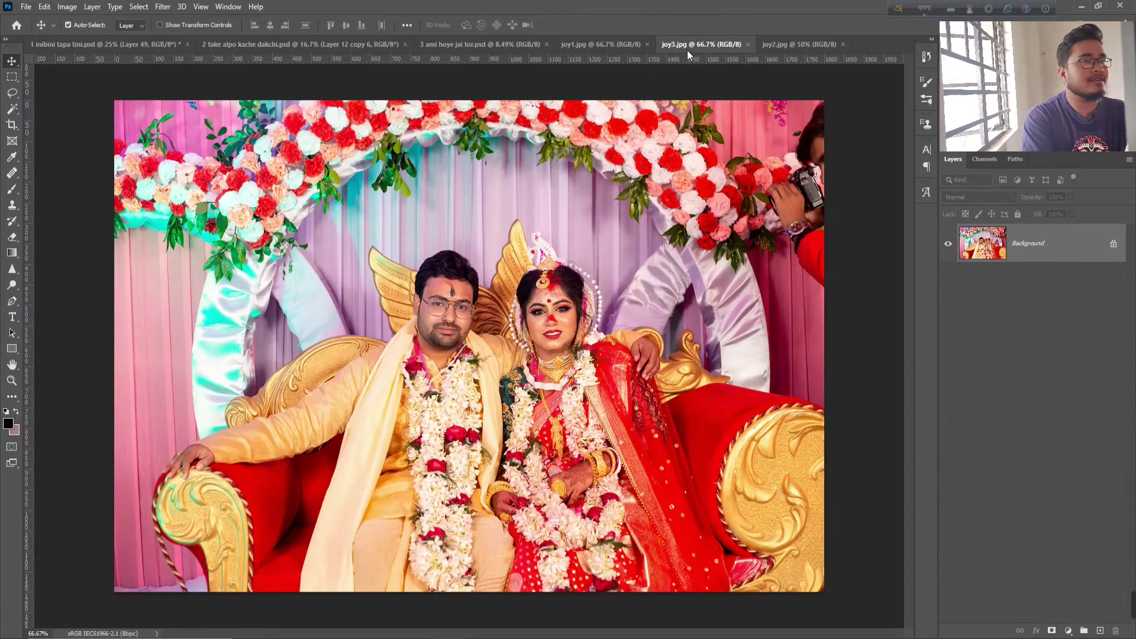
left_click(783, 44)
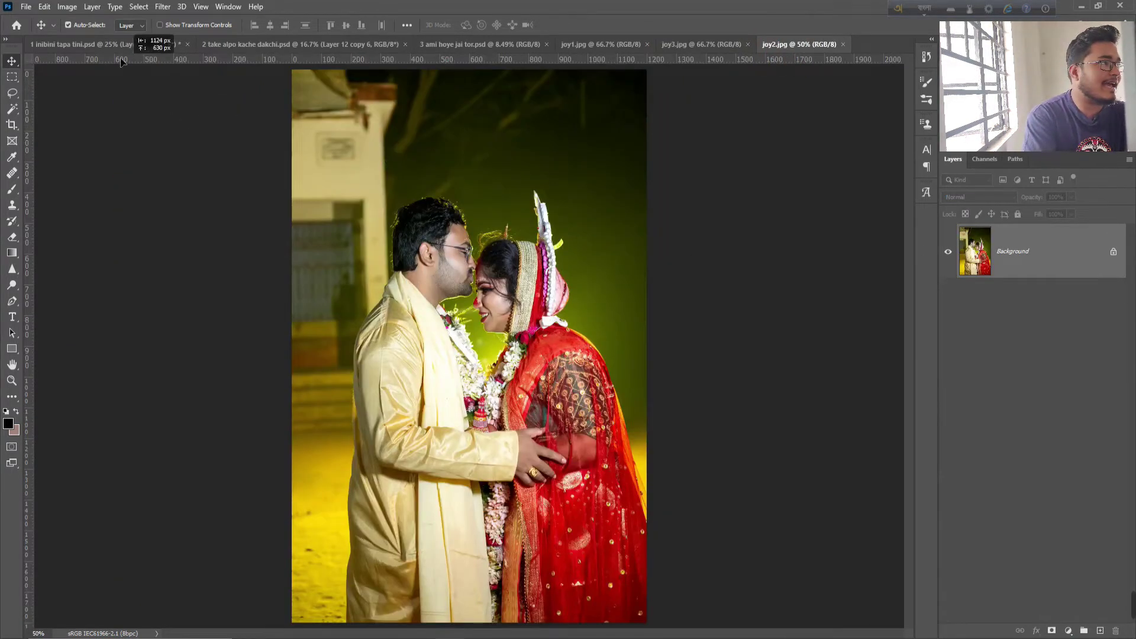
left_click(148, 44)
key("ctrl+v")
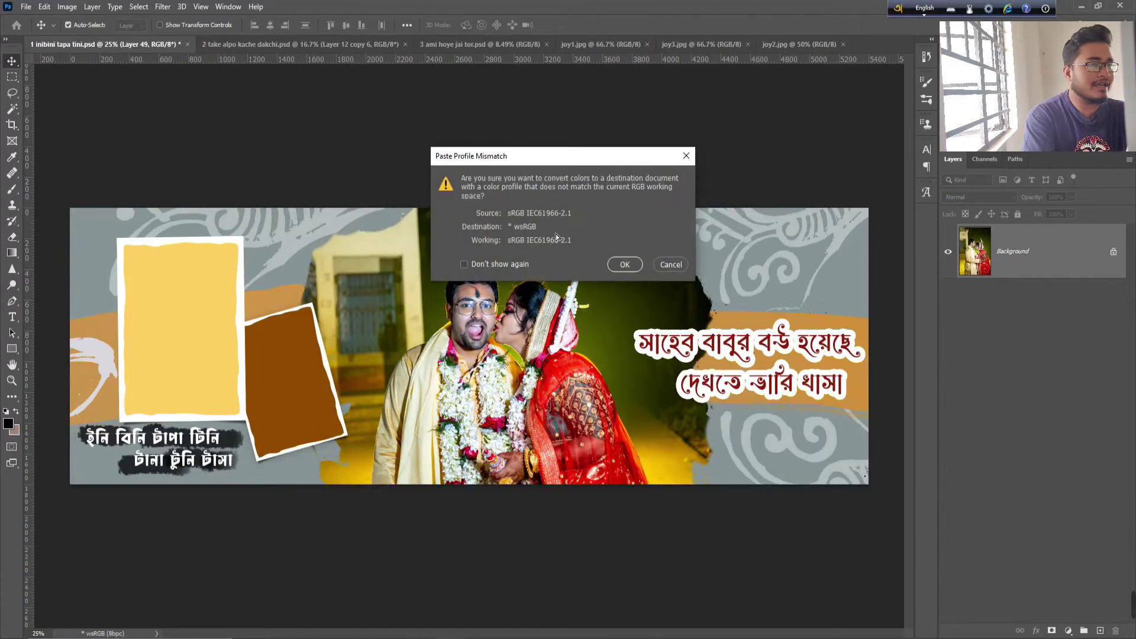
left_click(627, 264)
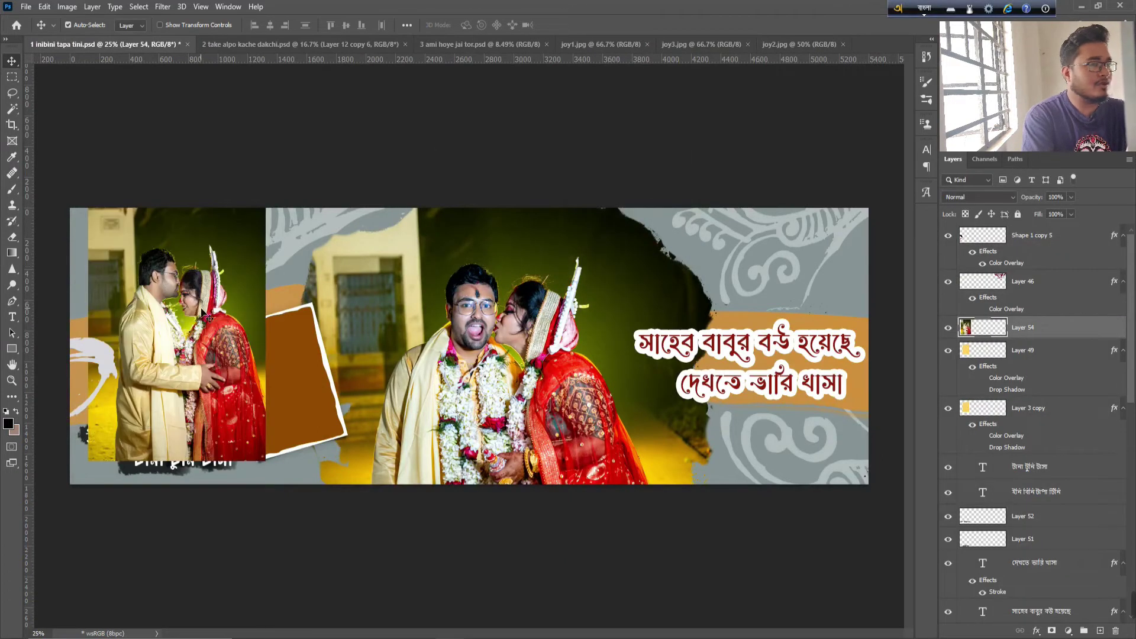
left_click(989, 339, "alt")
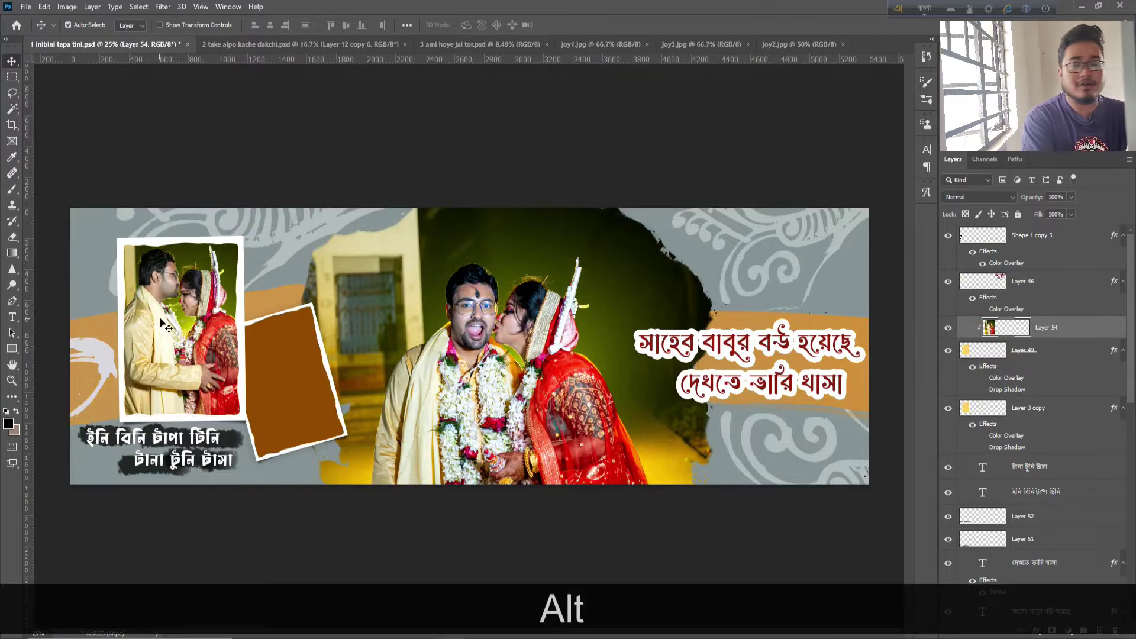
Scale the clipped joy2 photo down so the couple fits inside the upright white-bordered frame.
key("ctrl")
key("ctrl+t")
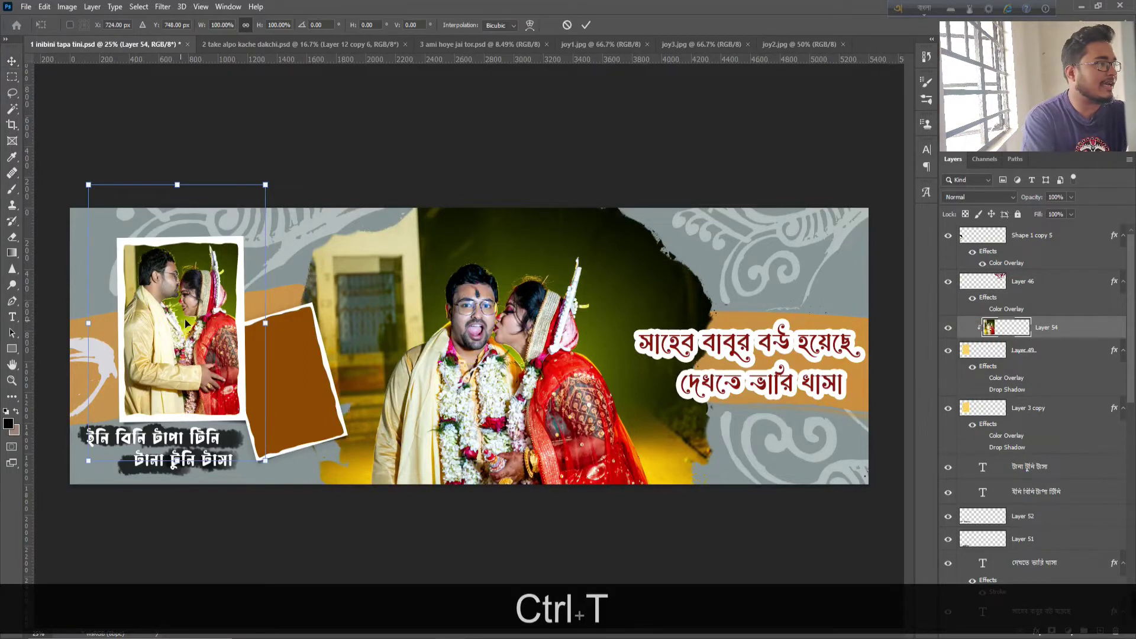
left_click_drag(89, 185, 101, 205)
left_click_drag(269, 463, 250, 437)
key("Return")
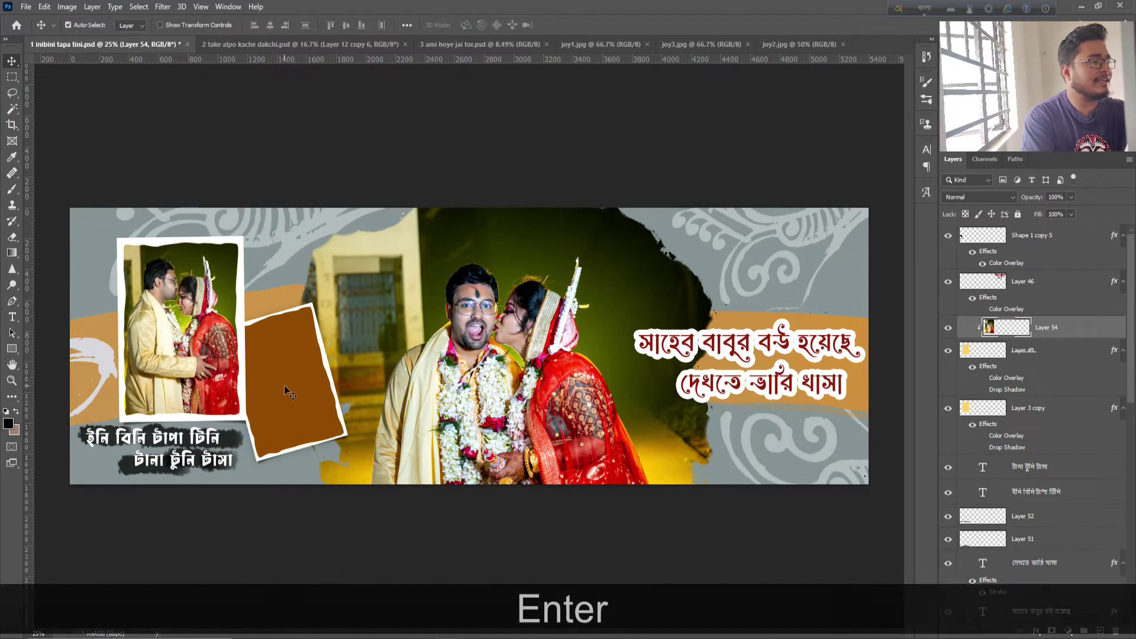
Copy the joy3.jpg photo into the banner above the tilted brown frame's layer, accepting the colour profile conversion.
left_click(297, 389)
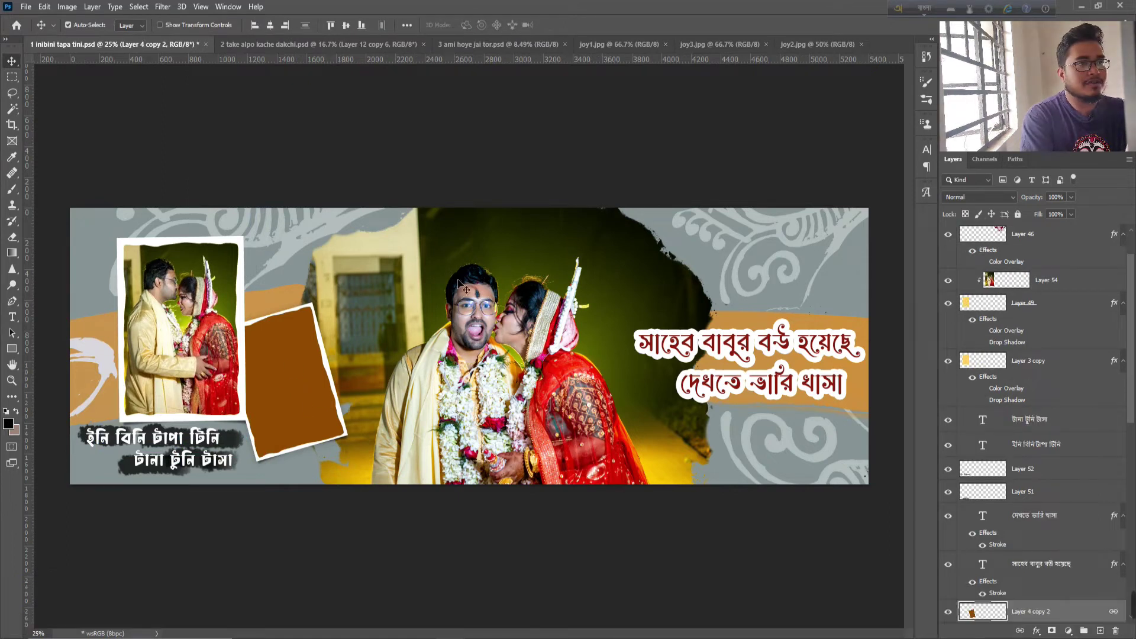
left_click(719, 45)
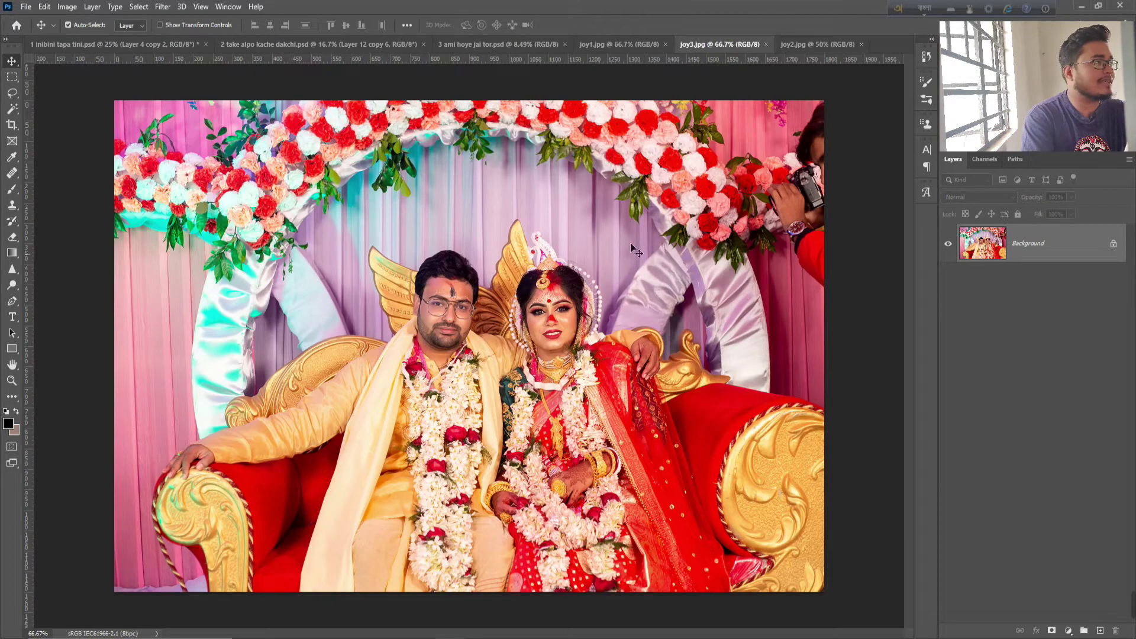
left_click(169, 45)
left_click(719, 45)
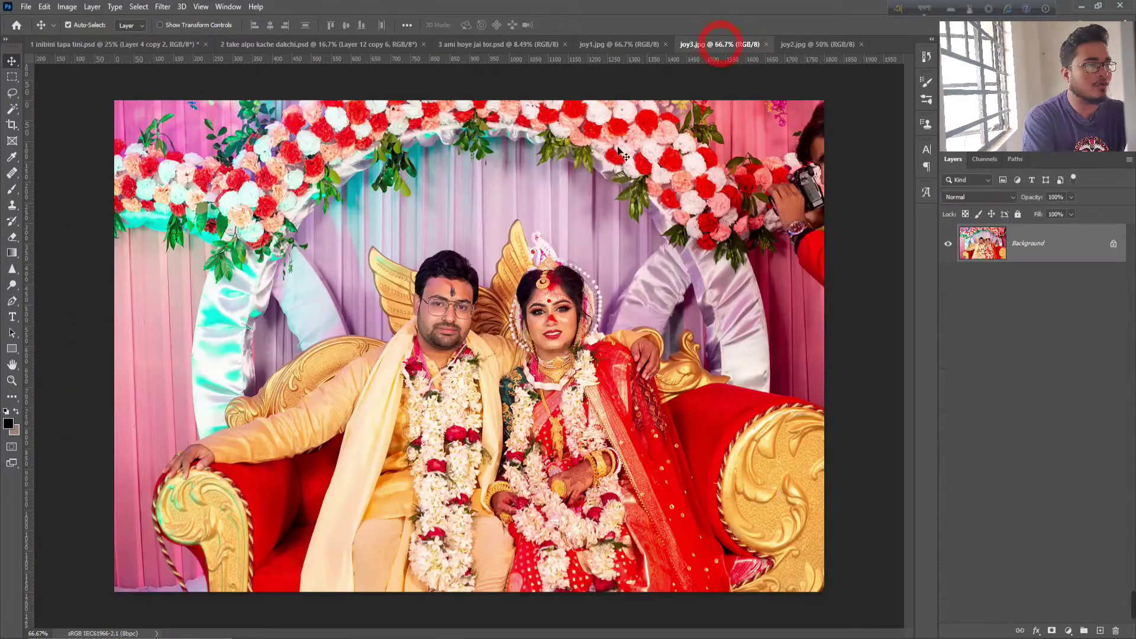
left_click_drag(548, 358, 137, 89)
left_click_drag(305, 400, 302, 398)
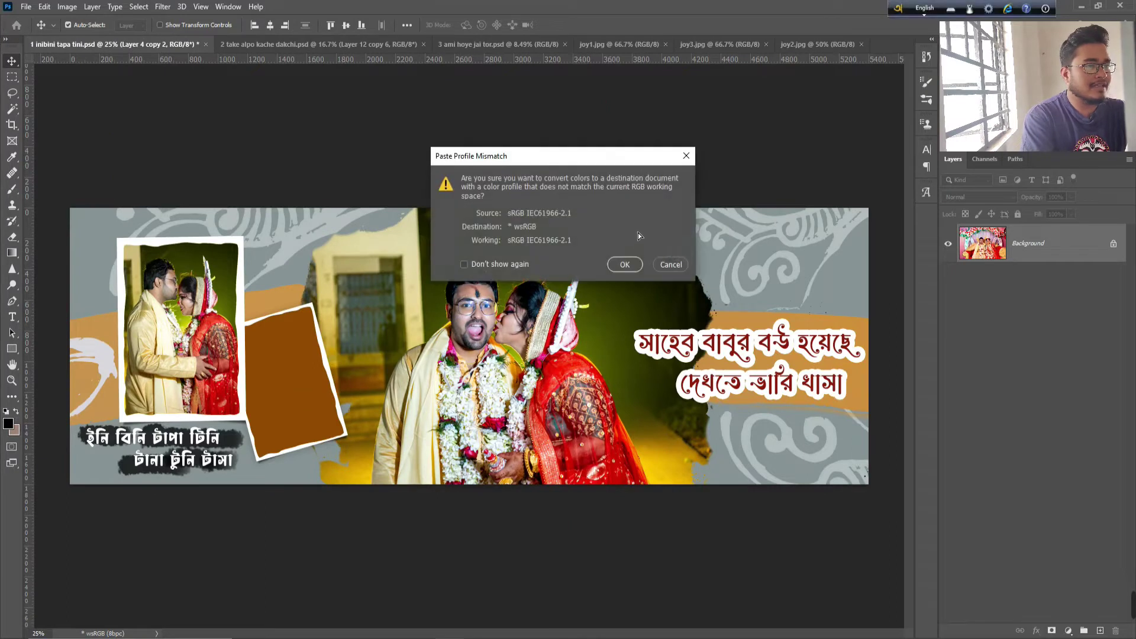
left_click(624, 265)
Clip the joy3 photo to the tilted brown frame on Layer 4 copy 2.
scroll(1027, 552, "down", 2)
key("alt")
left_click(990, 491, "alt")
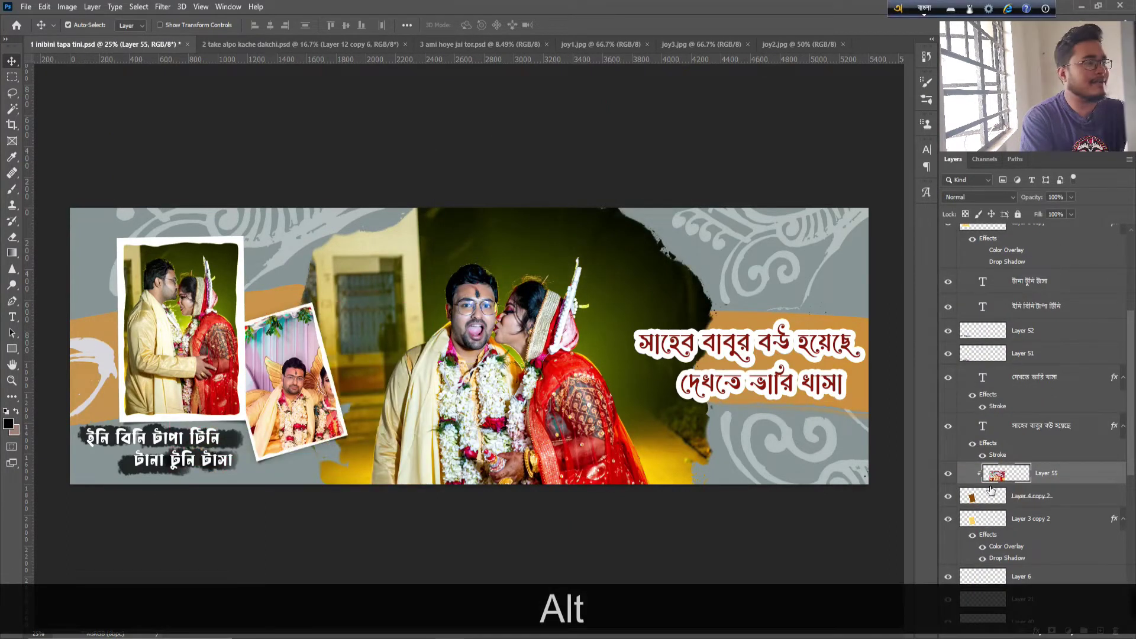
Rotate the joy3 photo to -13.8° and scale it down so both people fit inside the tilted frame.
key("ctrl+t")
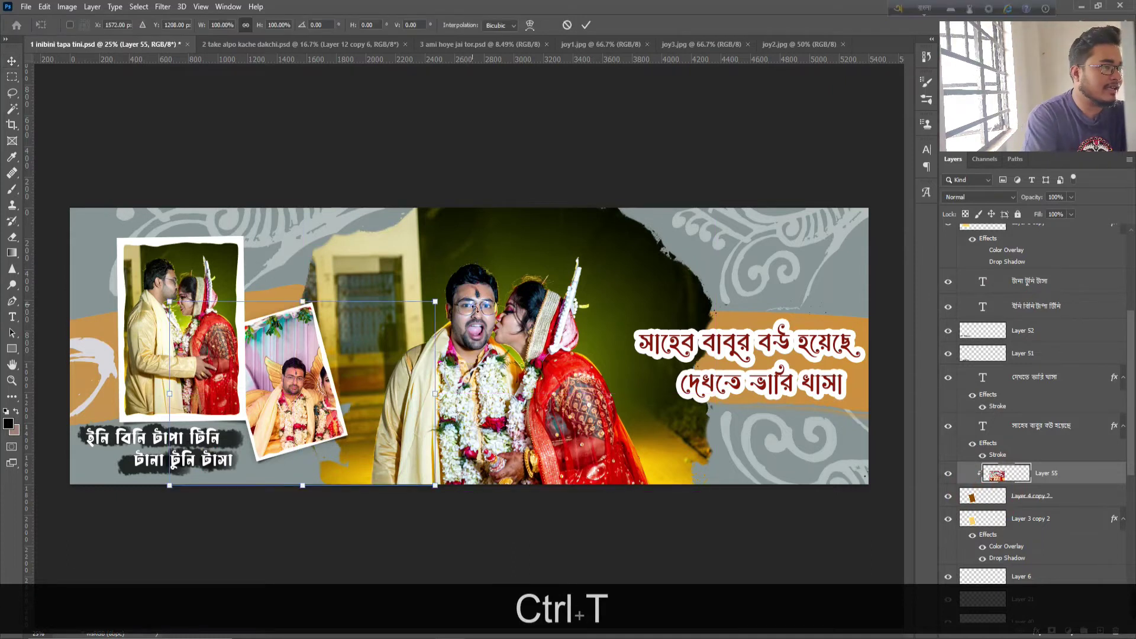
left_click_drag(449, 515, 507, 507)
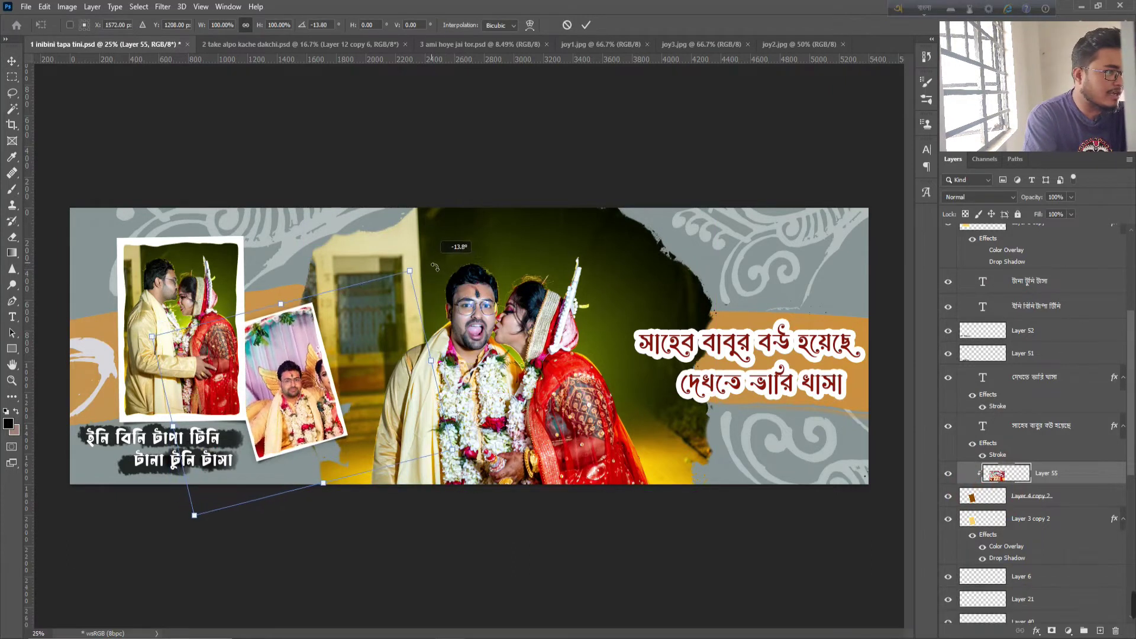
left_click_drag(459, 453, 409, 425)
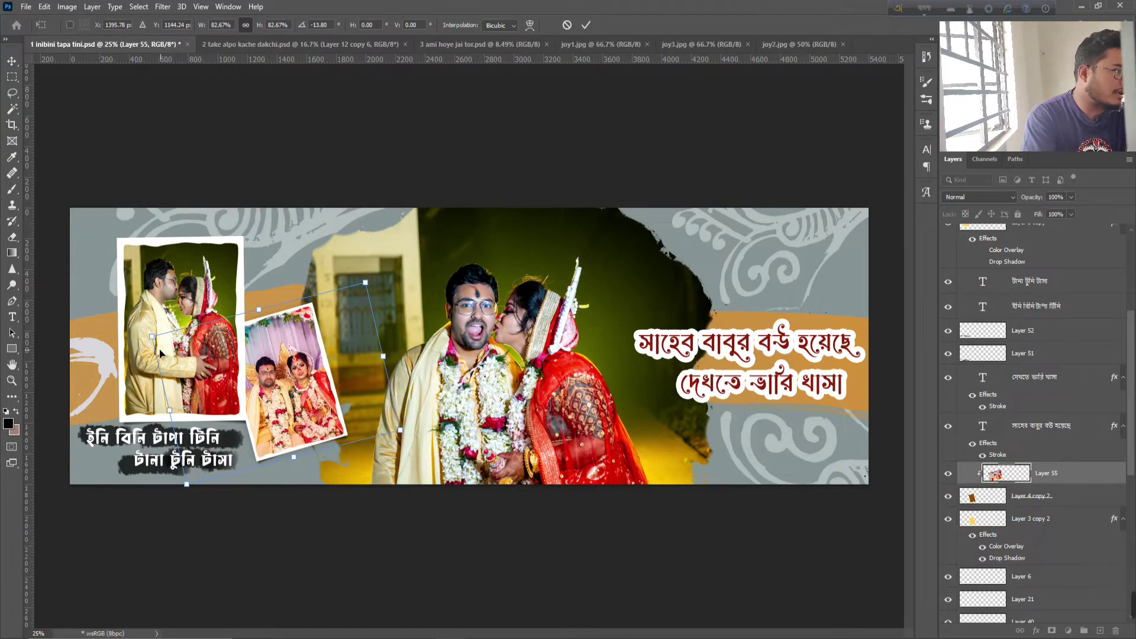
left_click_drag(156, 340, 162, 343)
left_click_drag(311, 403, 307, 401)
key("Return")
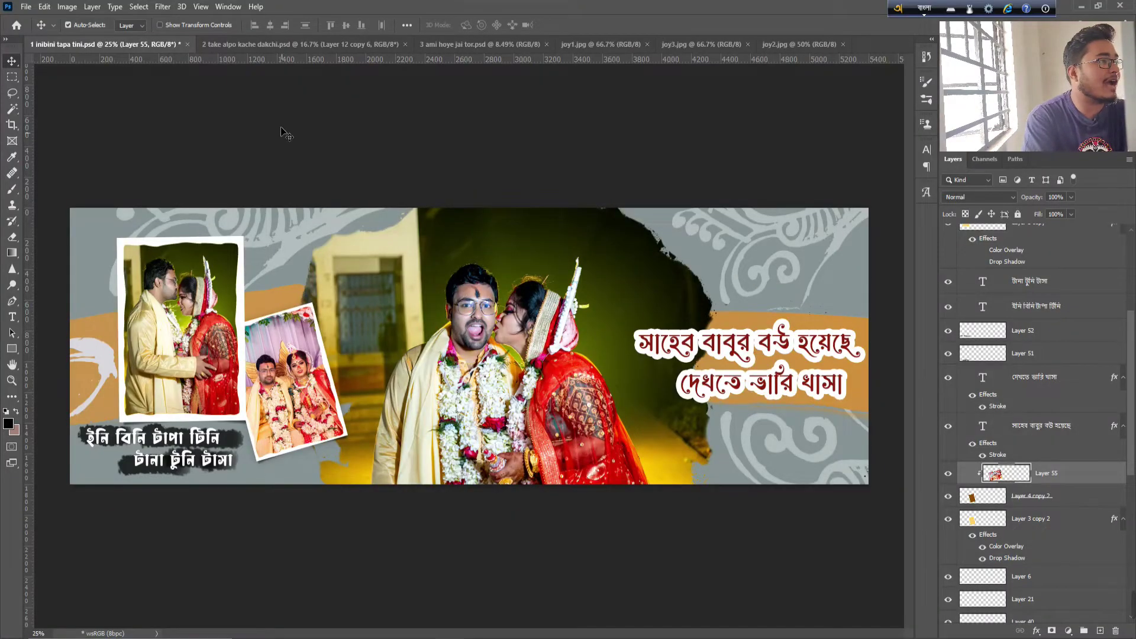
Switch to the banner "2 take alpo kache dakchi.psd" and select the black brush shape below the two-line heading.
left_click(289, 47)
key("F1")
key("F1")
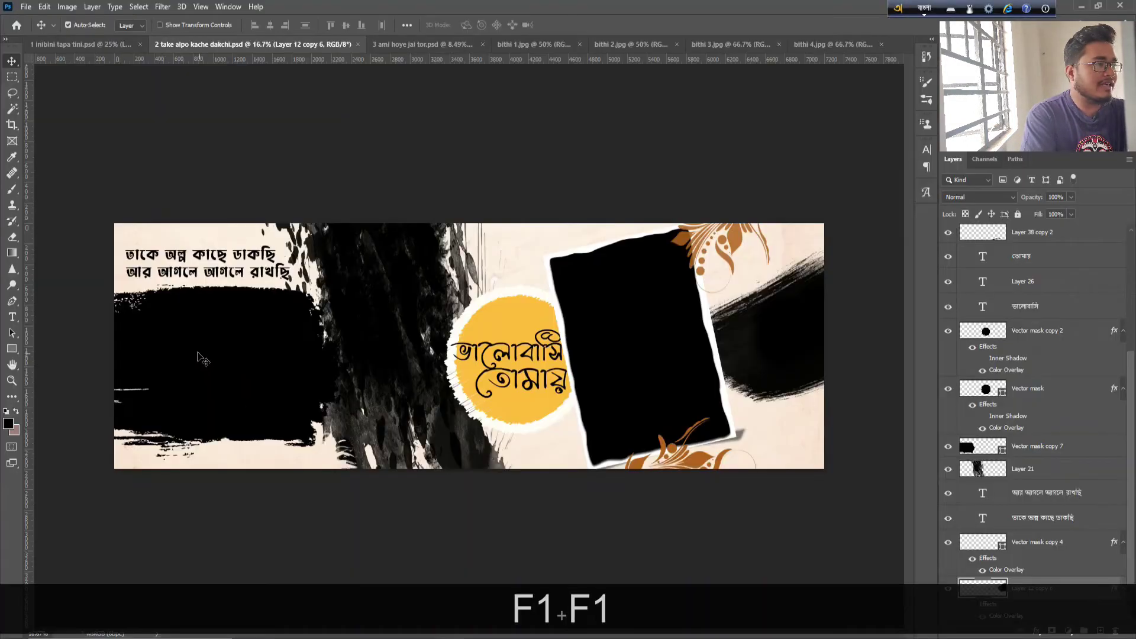
left_click(196, 346)
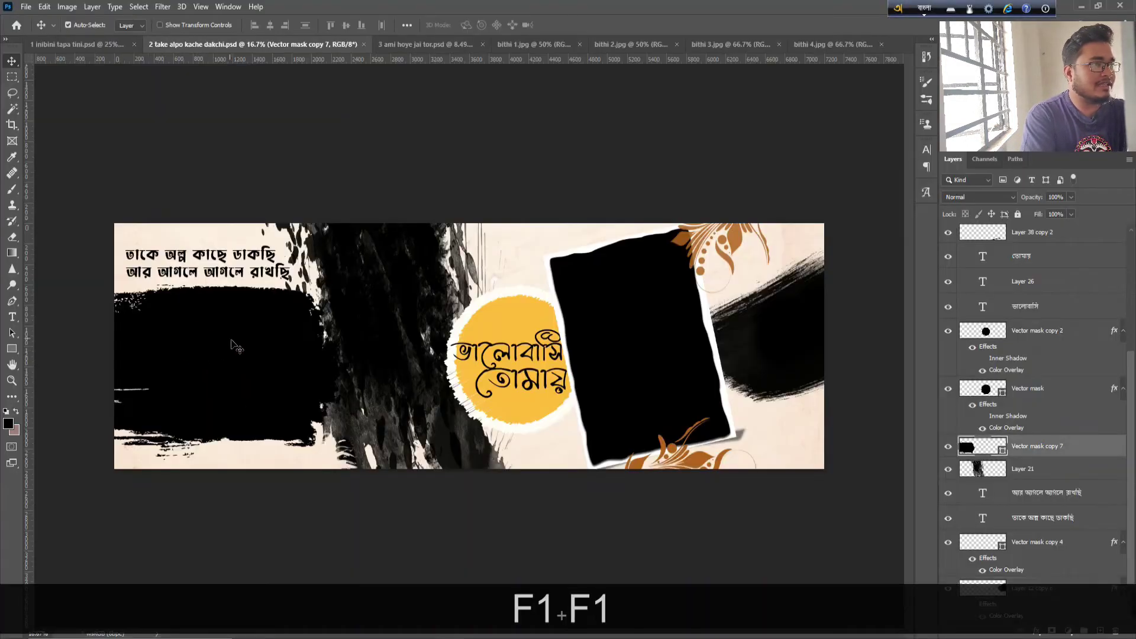
Copy the bithi 3.jpg hands photo onto the banner's leftmost black brush shape, accepting the colour profile conversion.
left_click(518, 44)
left_click(710, 45)
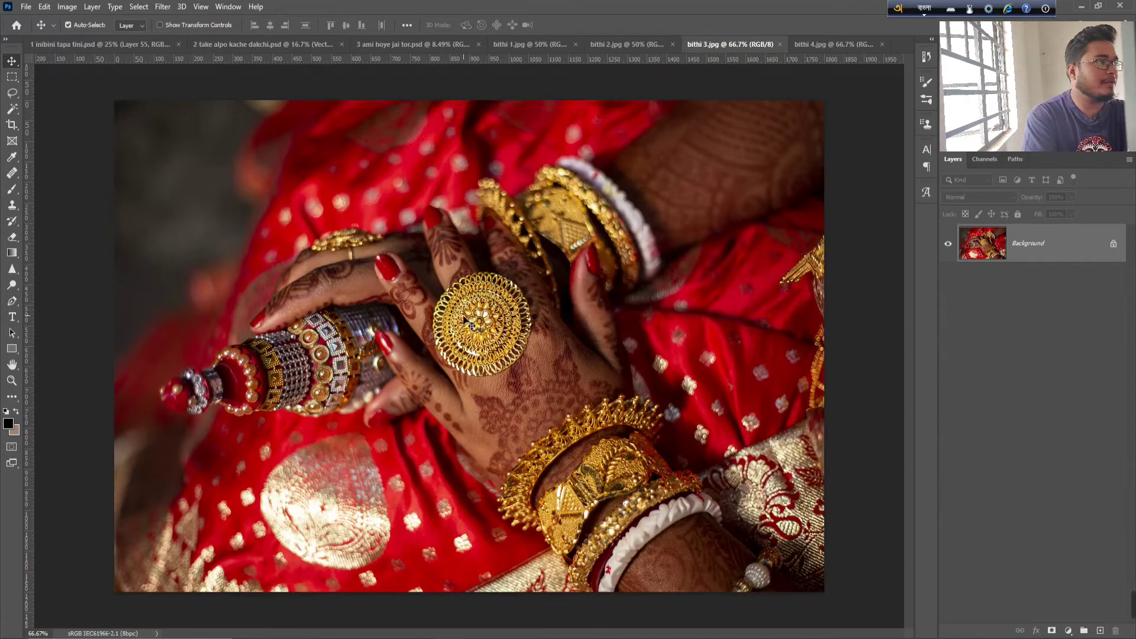
left_click(134, 47)
left_click(269, 45)
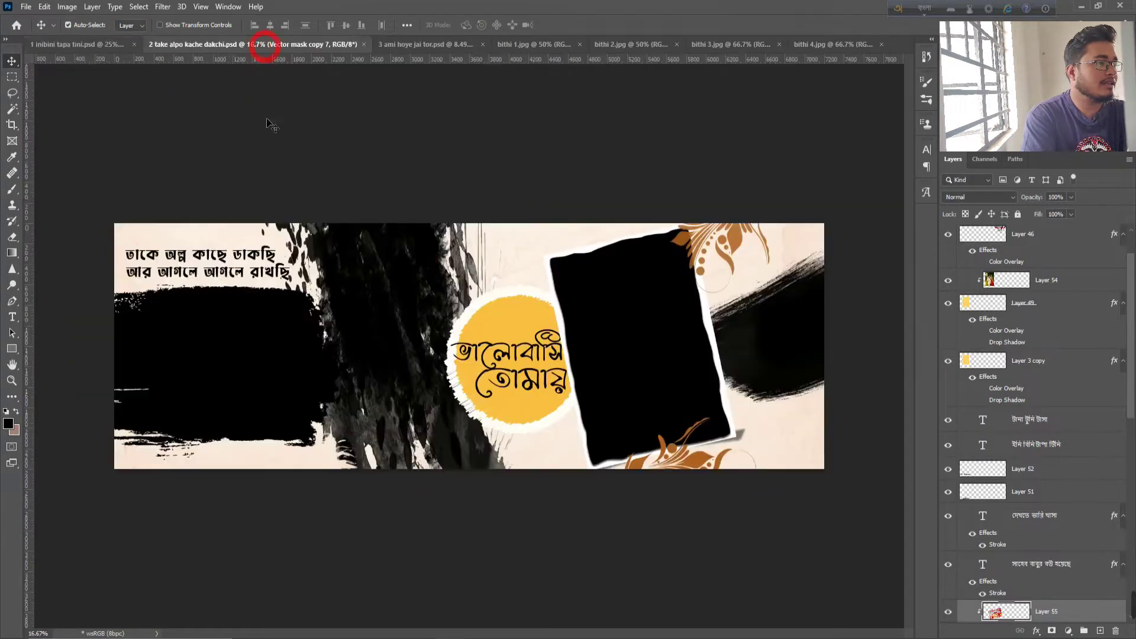
left_click(215, 364)
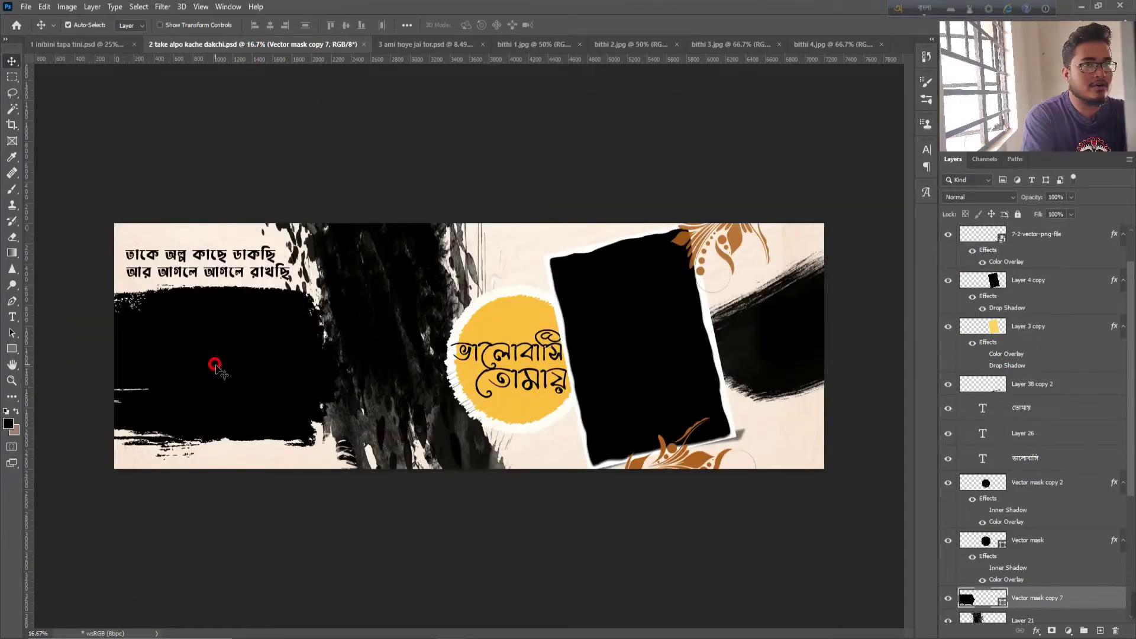
left_click(829, 45)
left_click(709, 43)
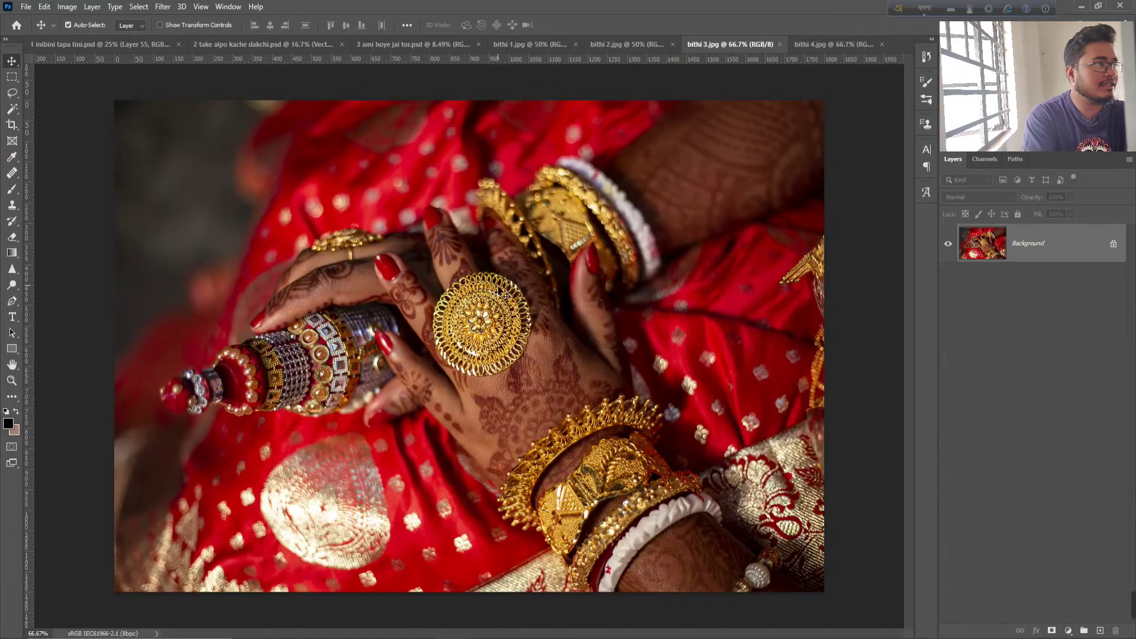
left_click_drag(279, 45, 246, 183)
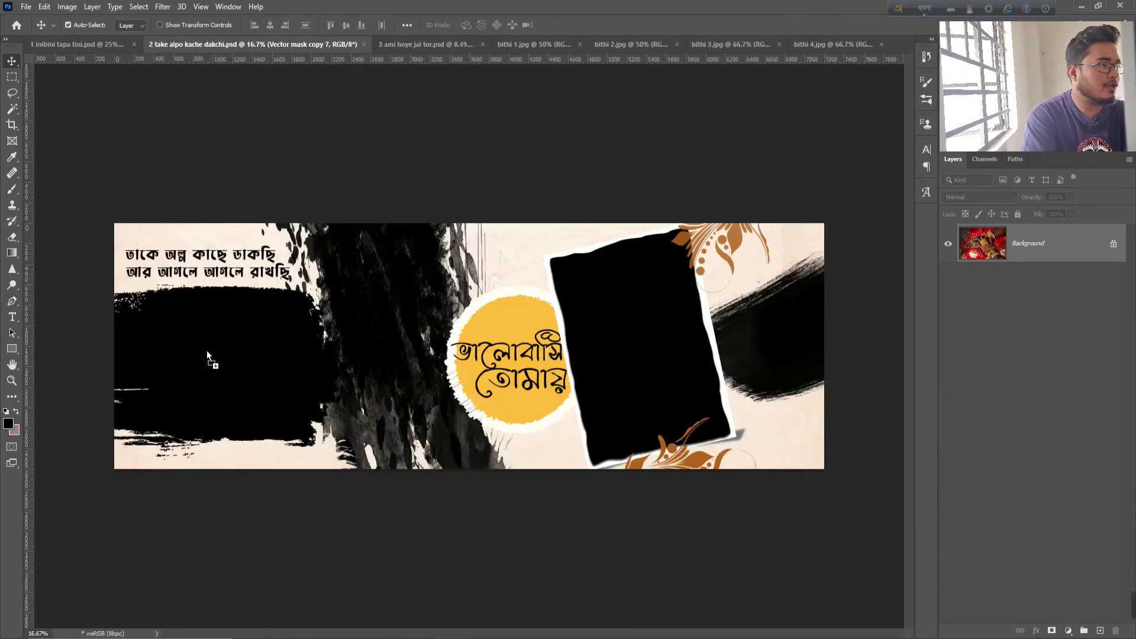
left_click_drag(207, 351, 207, 352)
left_click(622, 262)
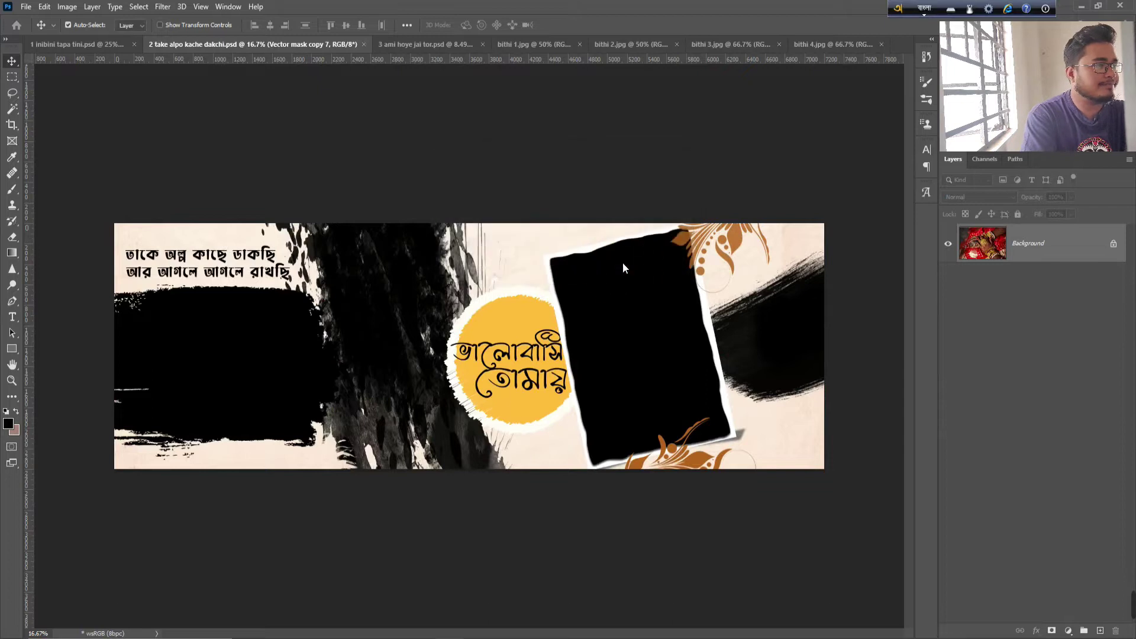
Enlarge the hands photo and shift it to cover the whole leftmost black brush shape.
key("ctrl")
key("ctrl+t")
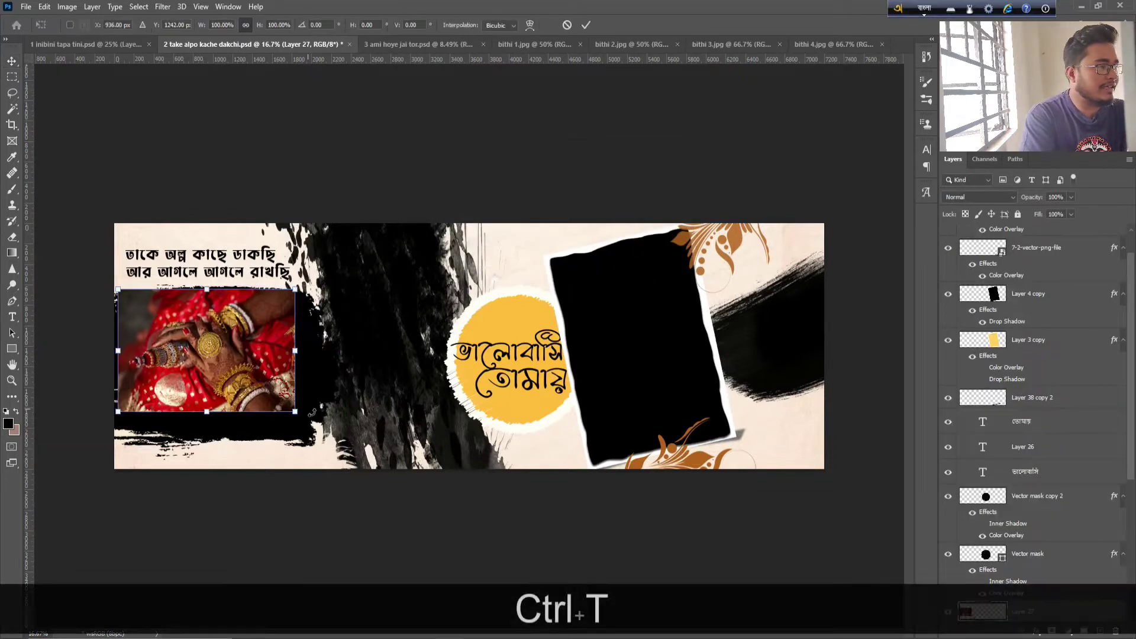
left_click_drag(299, 416, 355, 455)
left_click_drag(301, 391, 286, 386)
key("Return")
Clip the hands photo to Vector mask copy 7 and nudge it into position within the brush shape.
scroll(1001, 488, "down", 3)
key("ctrl+z")
left_click(1001, 487, "alt")
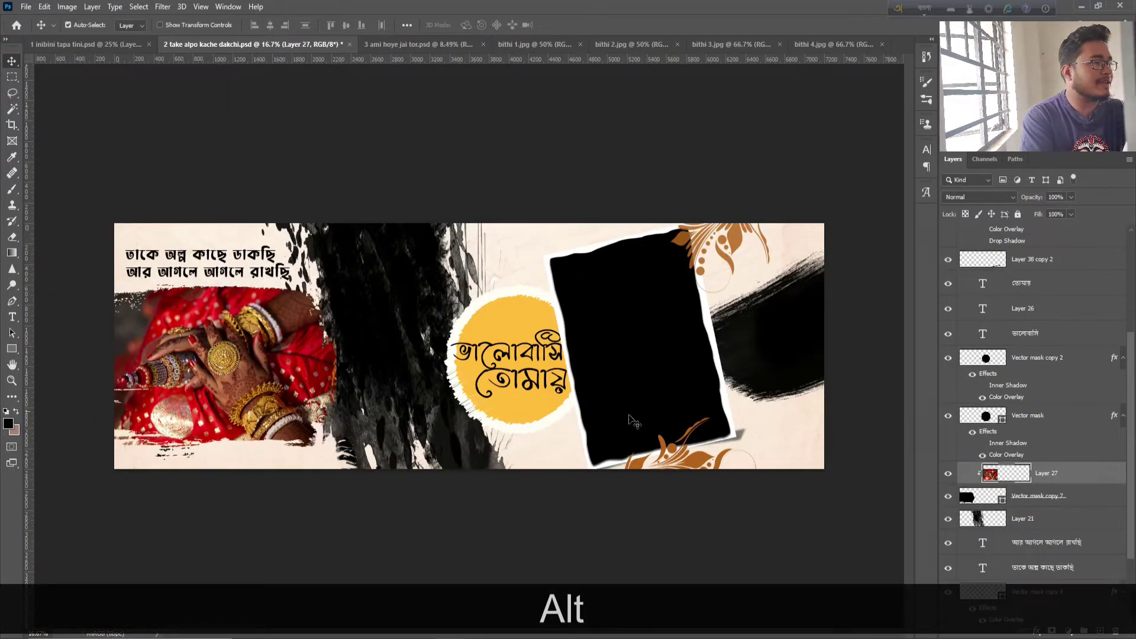
left_click_drag(248, 346, 252, 351)
Select the tall black brush shape beside the hands photo and check the bithi 3.jpg and bithi 2.jpg photos for it.
left_click(383, 324)
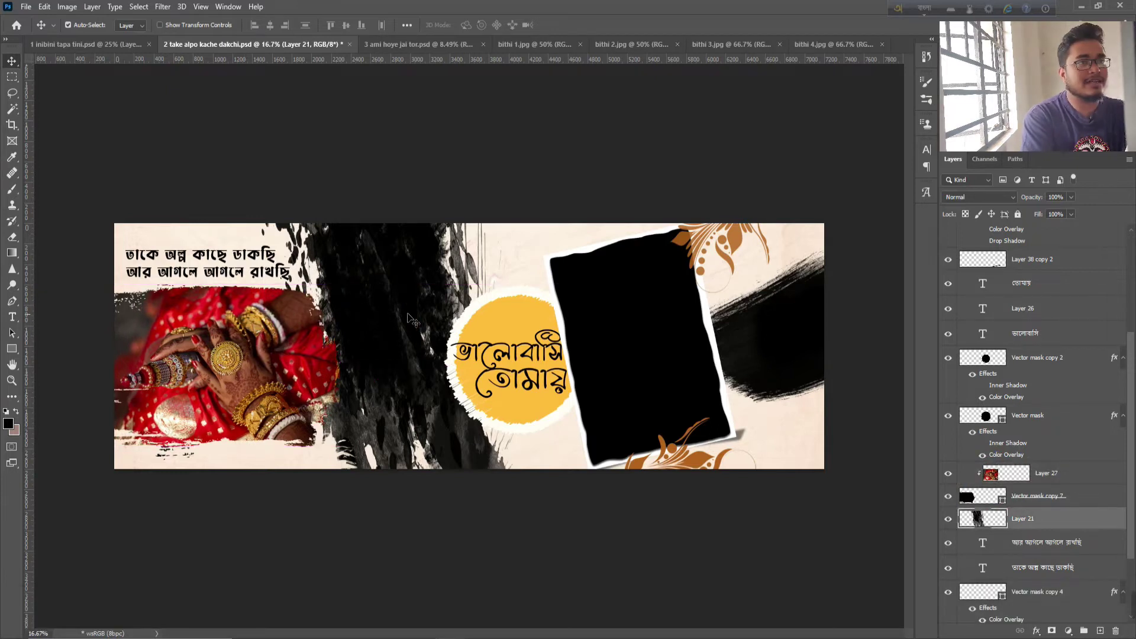
left_click(723, 39)
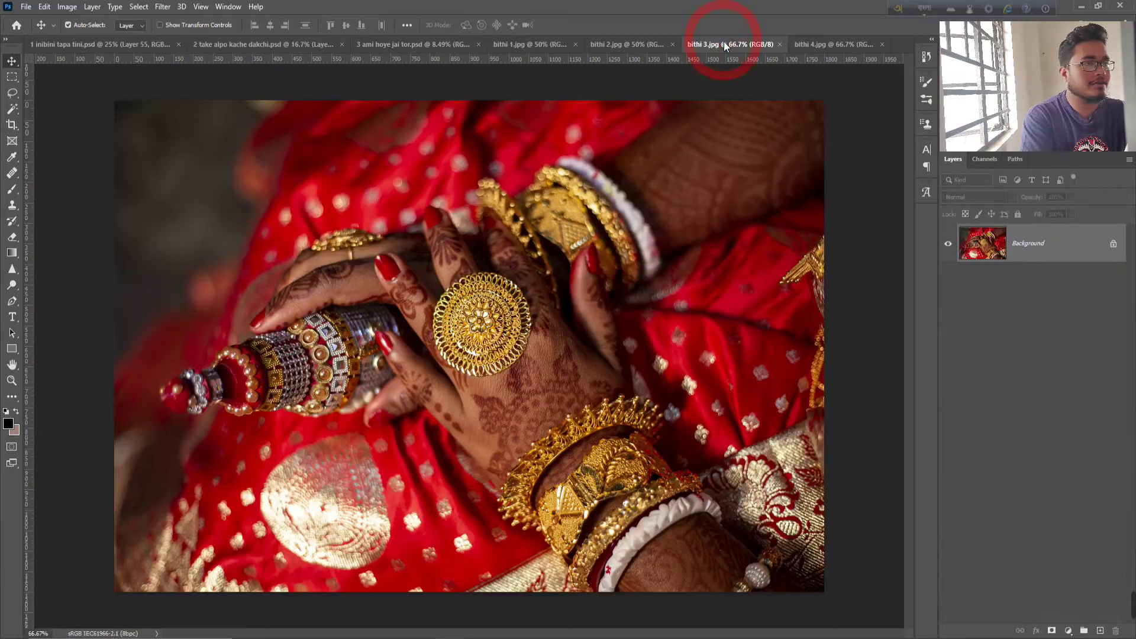
left_click(623, 41)
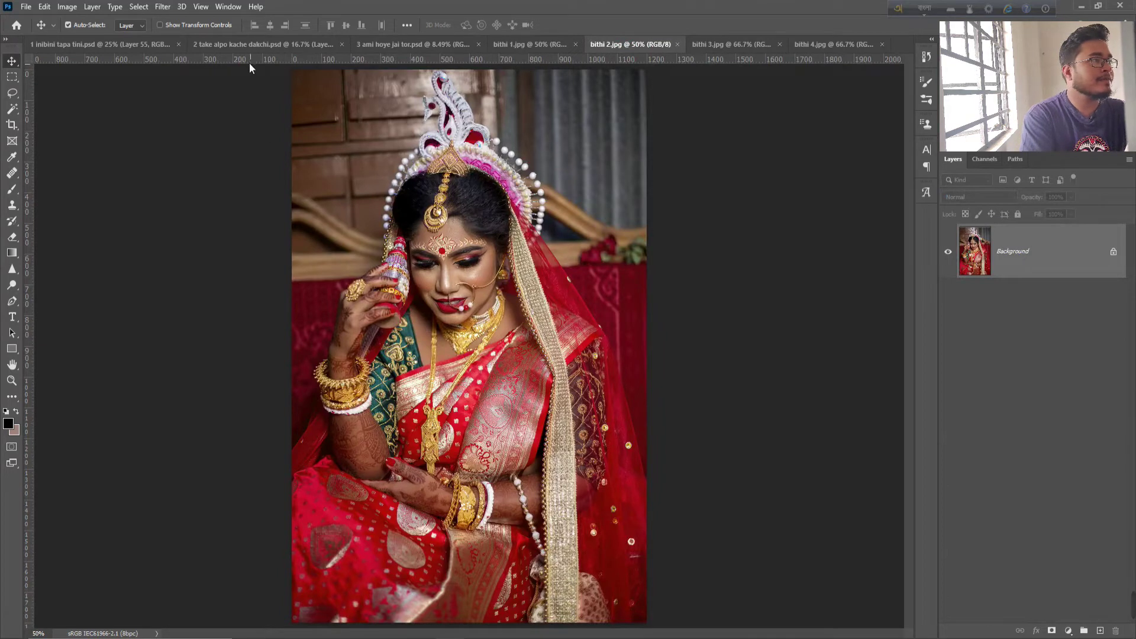
left_click(253, 45)
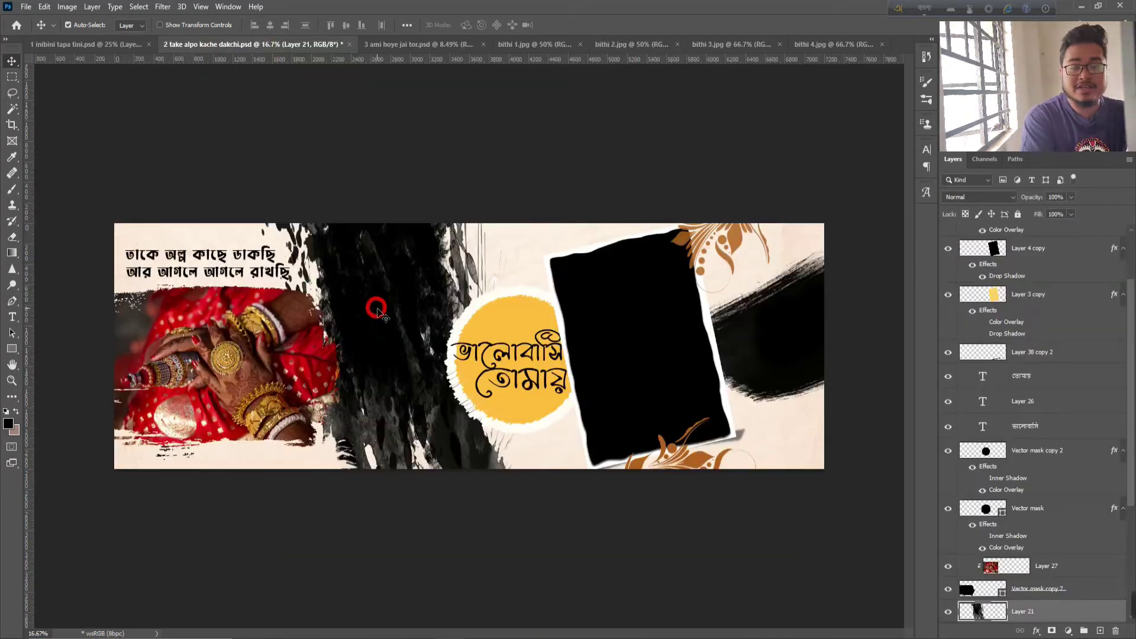
scroll(1049, 568, "down", 3)
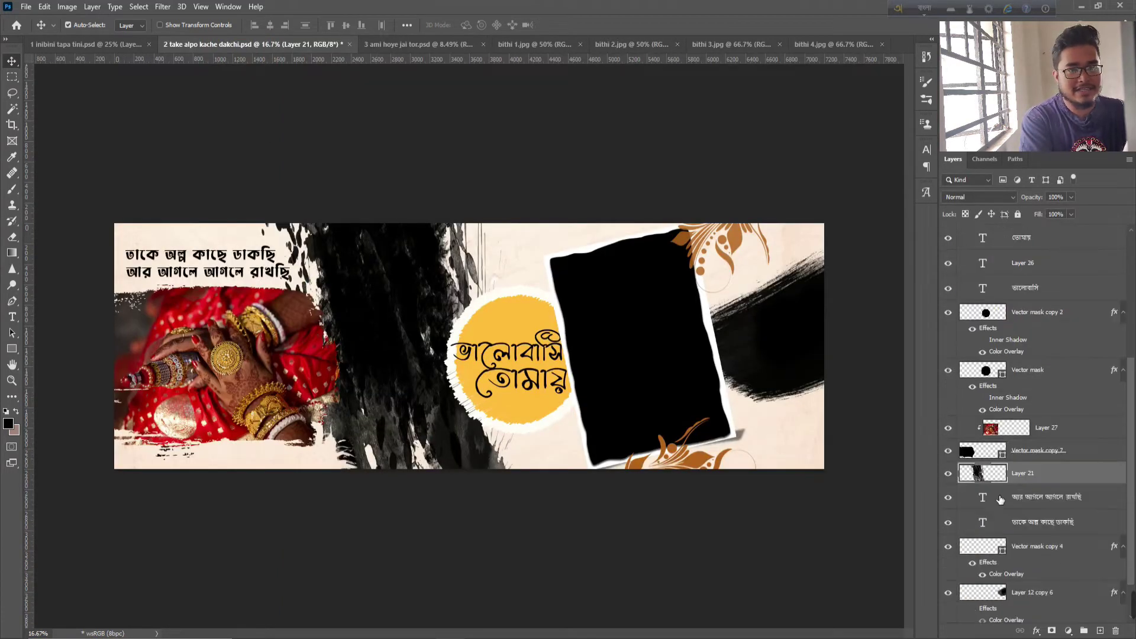
left_click(1039, 243)
left_click(378, 324)
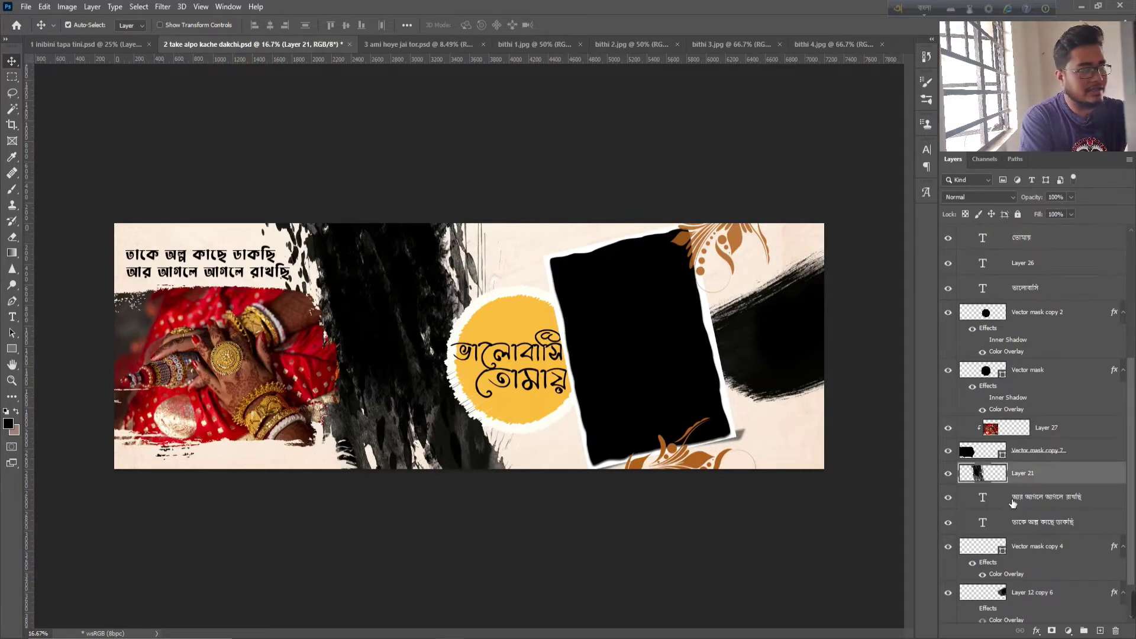
key("F1")
key("F1")
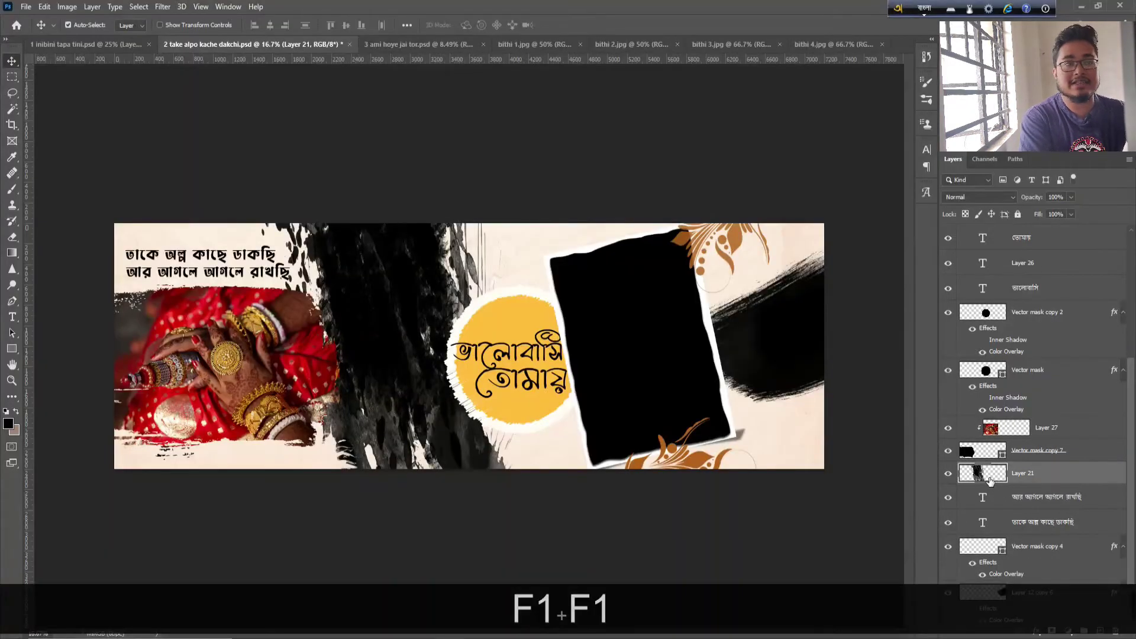
Copy the bithi 2.jpg bride photo onto the tall black brush shape, accepting the colour profile conversion.
left_click(636, 44)
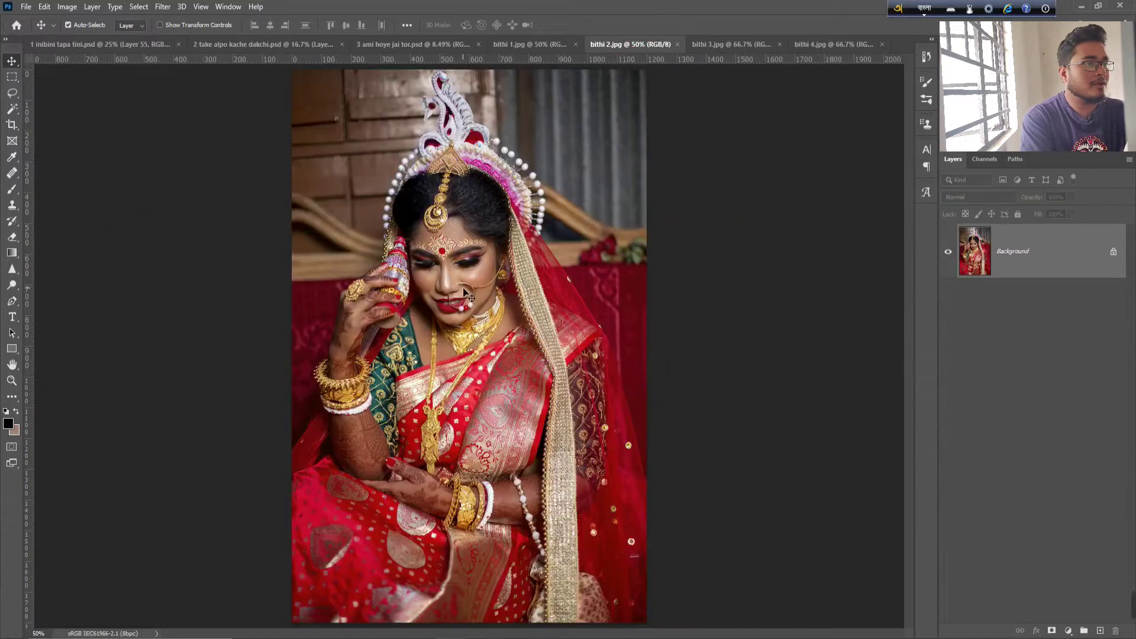
left_click_drag(467, 288, 389, 355)
left_click(633, 264)
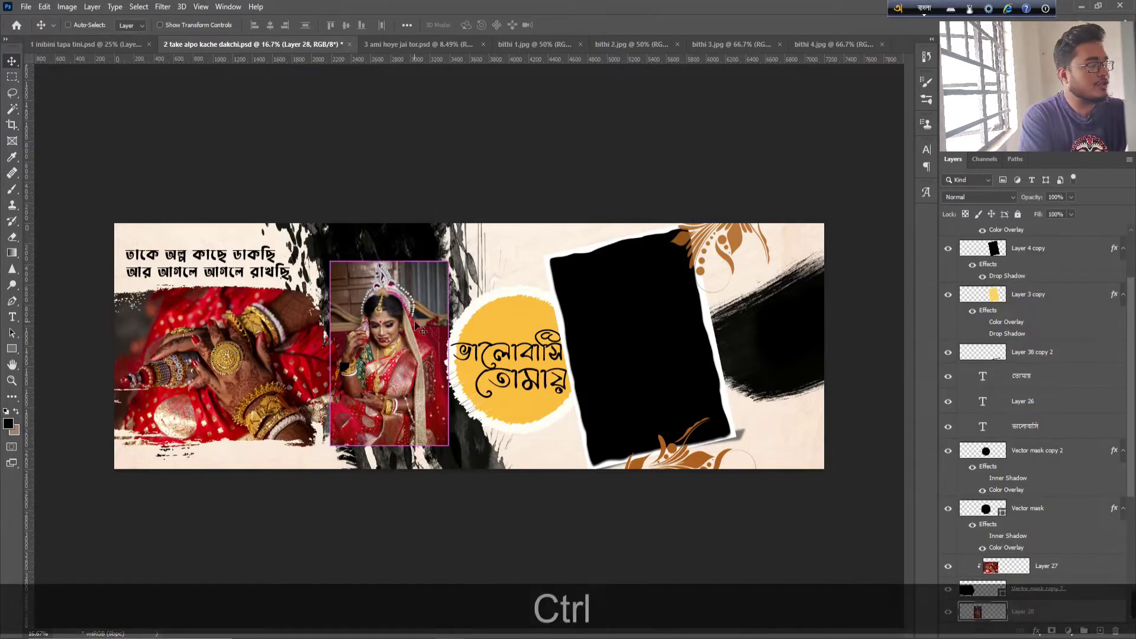
Enlarge the bride photo until it covers the tall brush shape and clip it to Layer 21.
key("ctrl+t")
left_click_drag(441, 268, 504, 188)
left_click_drag(467, 431, 504, 484)
key("Return")
scroll(1004, 483, "down", 3)
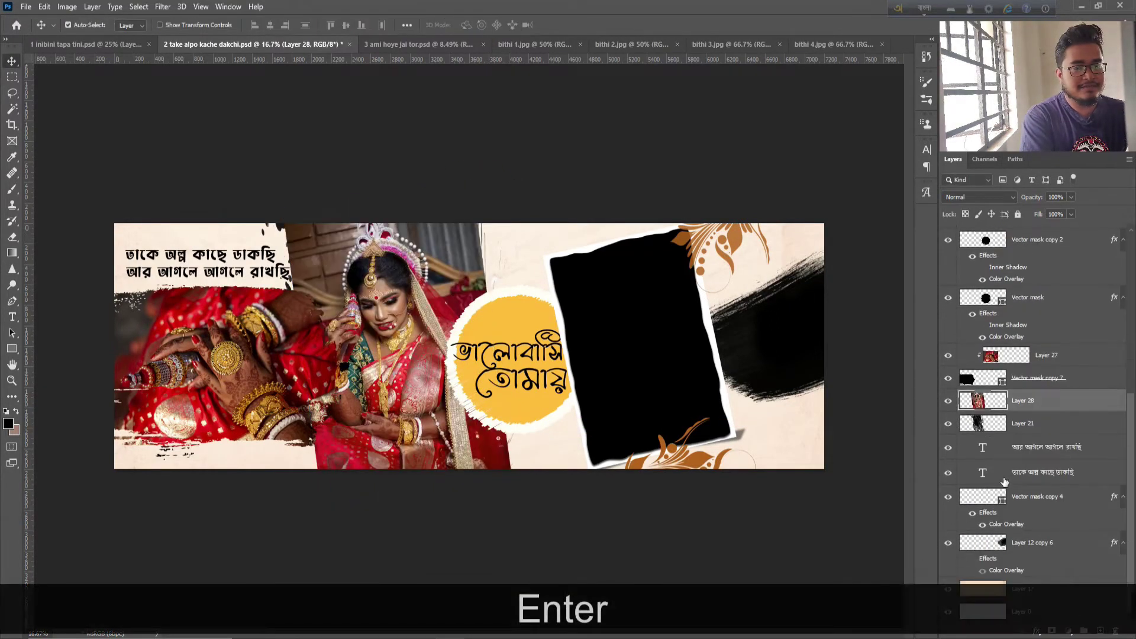
left_click(993, 416, "alt")
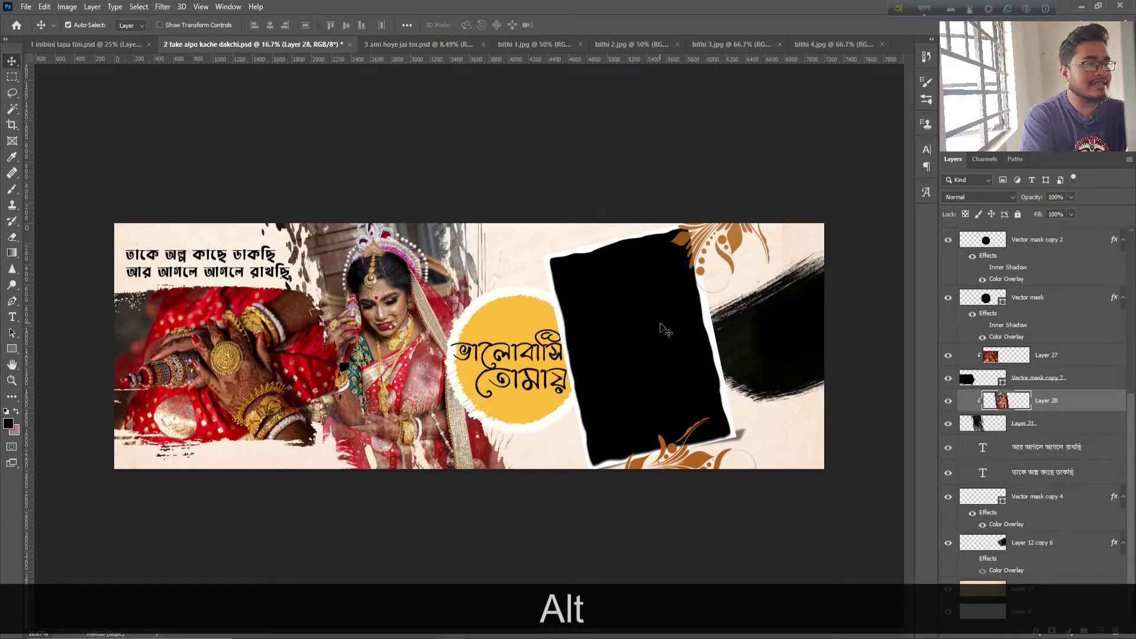
Select the tilted black photo frame and copy the bithi 1.jpg photo onto it, accepting the colour profile conversion.
left_click(661, 326)
left_click(529, 42)
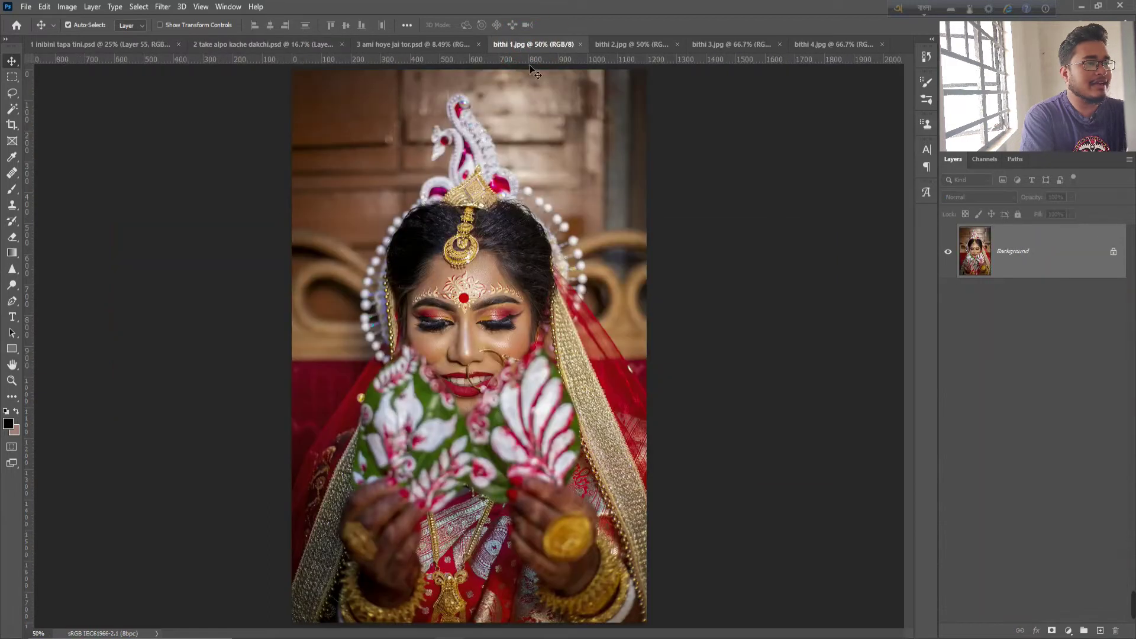
left_click_drag(498, 335, 643, 387)
left_click(614, 264)
Rotate the bithi 1.jpg photo about -13°, shift and enlarge it to fill the tilted frame, and clip it to the frame.
key("ctrl+t")
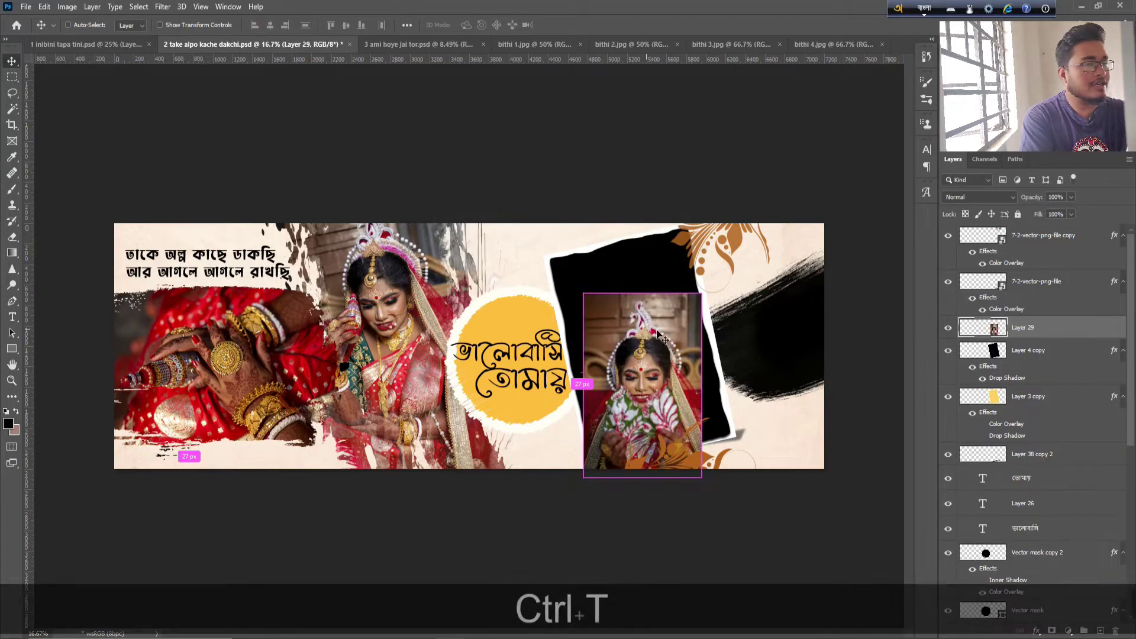
left_click_drag(747, 263, 707, 267)
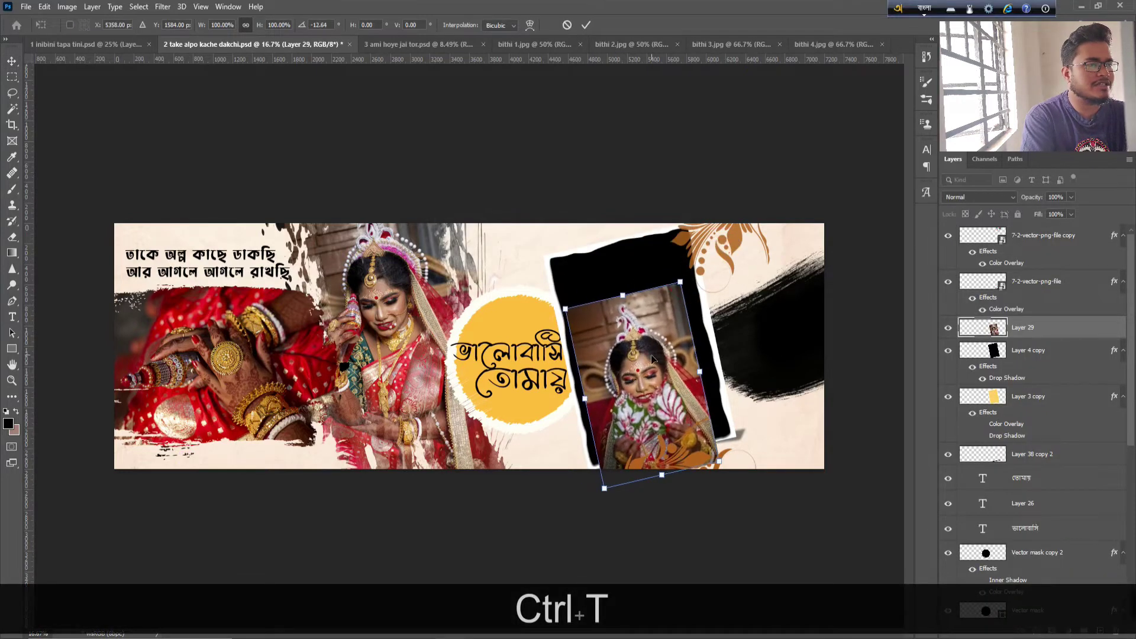
left_click_drag(642, 385, 618, 331)
left_click_drag(702, 419, 735, 460)
key("Return")
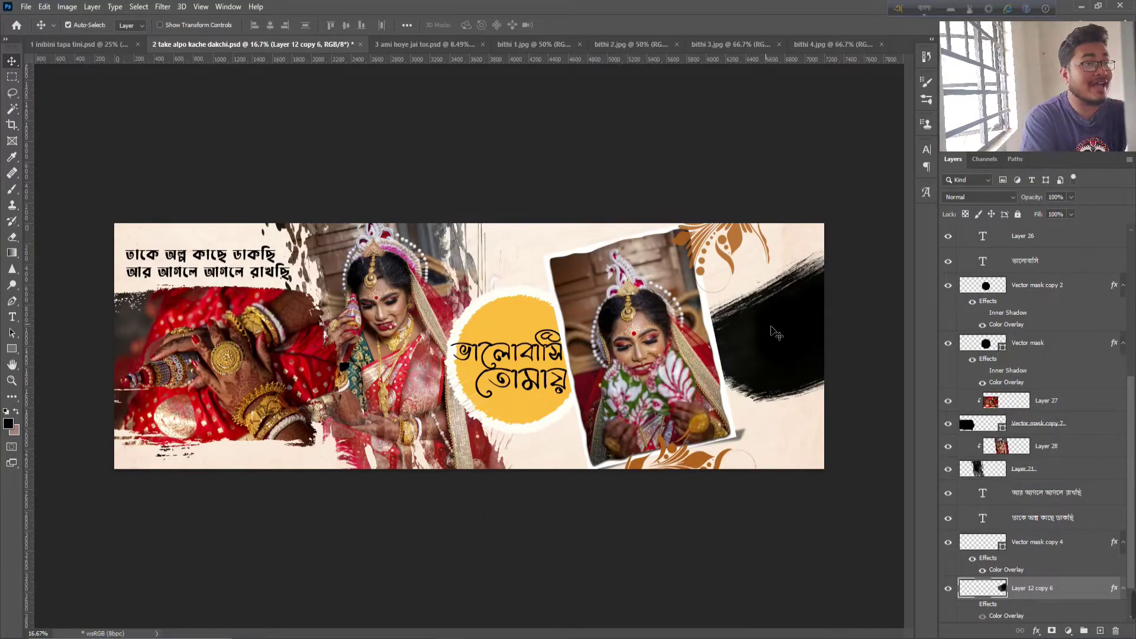
Look through the open bithi photos for one to fill the rightmost black brush shape.
left_click(731, 42)
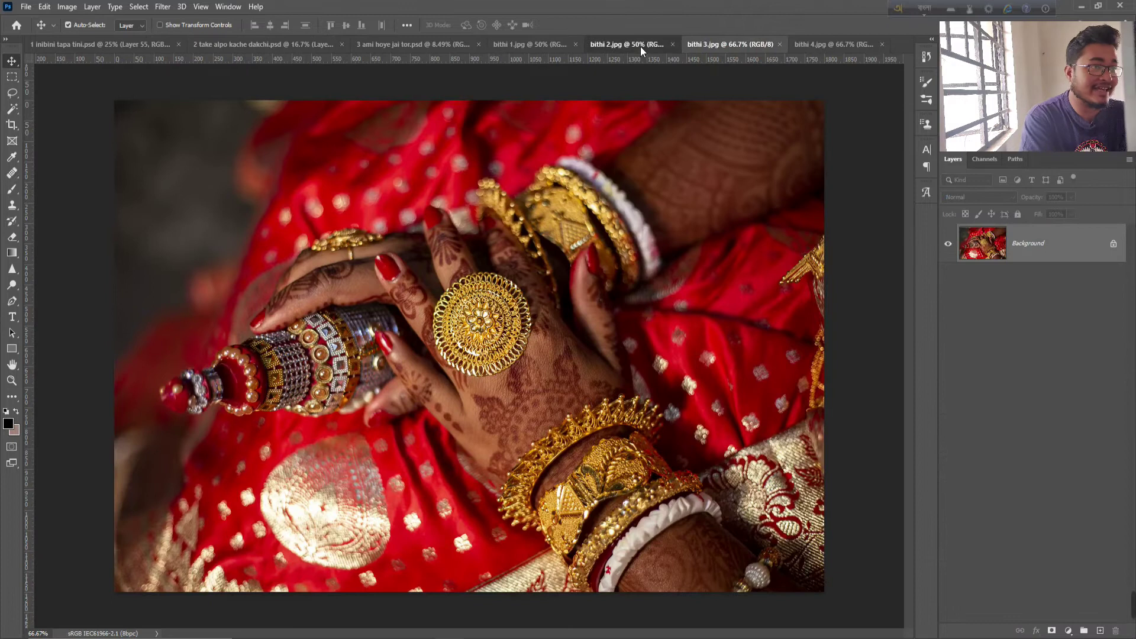
left_click(640, 45)
left_click(545, 45)
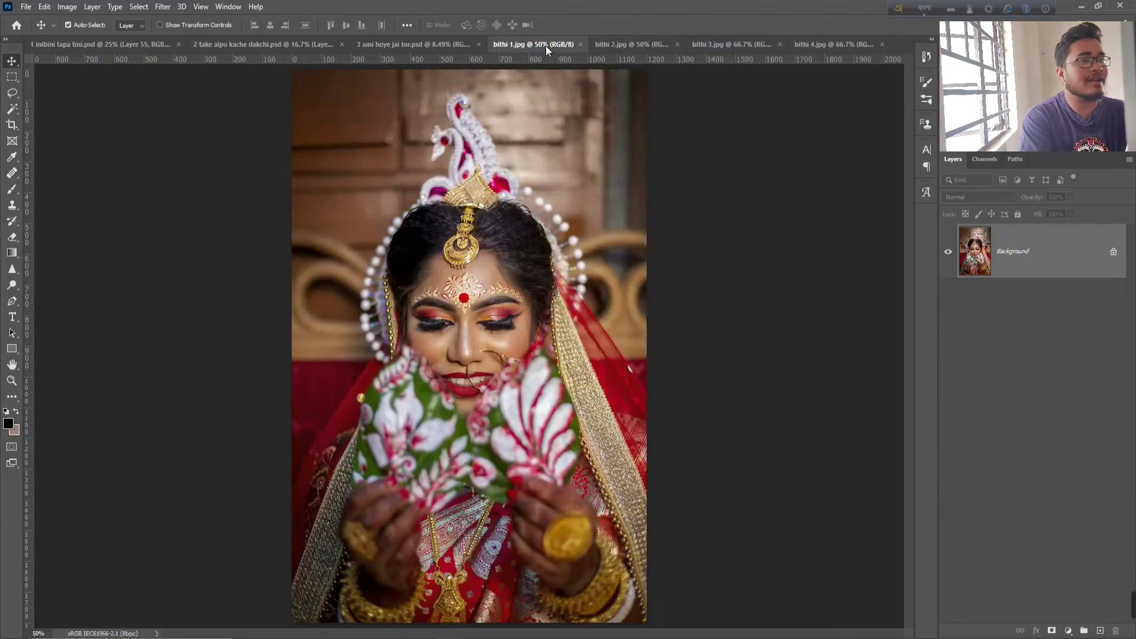
left_click(804, 45)
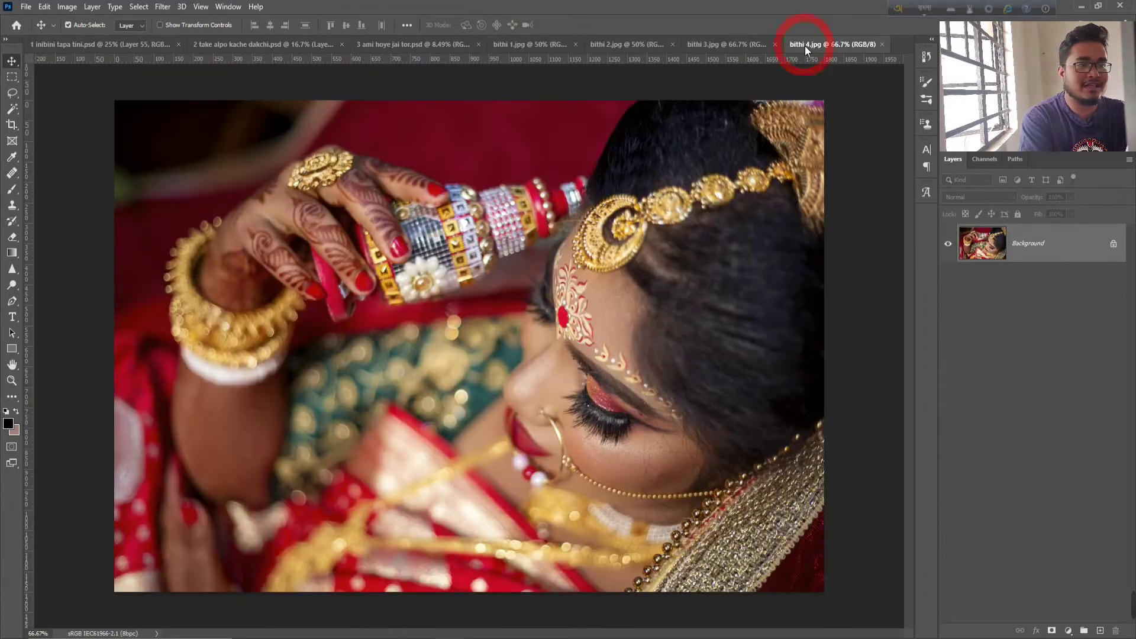
left_click(292, 45)
key("F1")
key("F1")
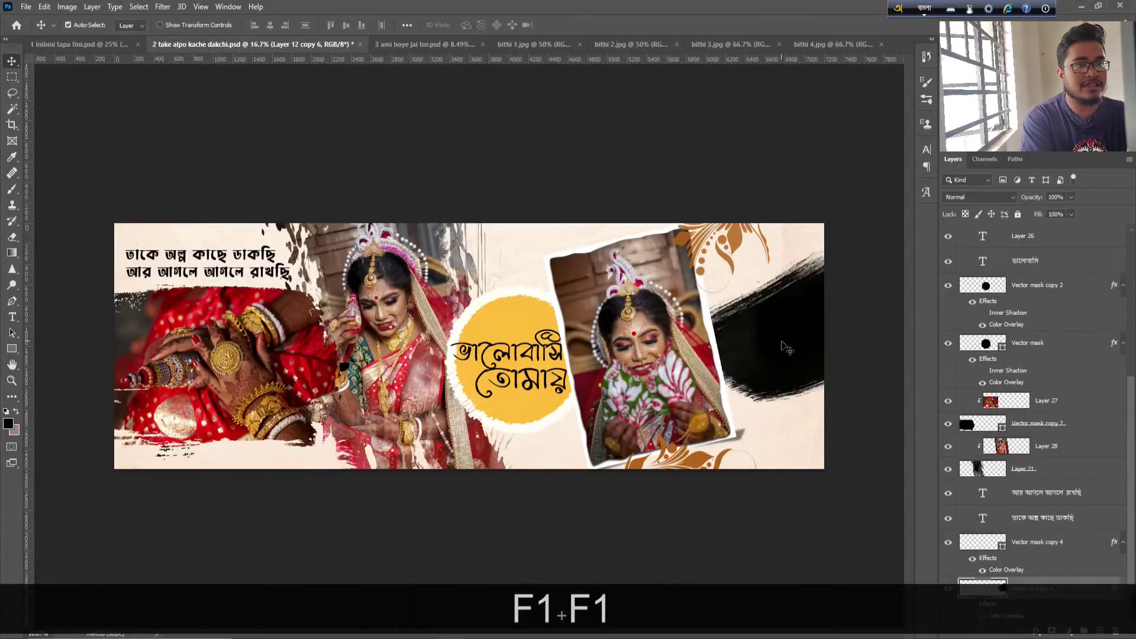
Copy the bithi 4.jpg close-up photo onto the banner's rightmost black brush shape, accepting the colour profile conversion.
left_click(843, 46)
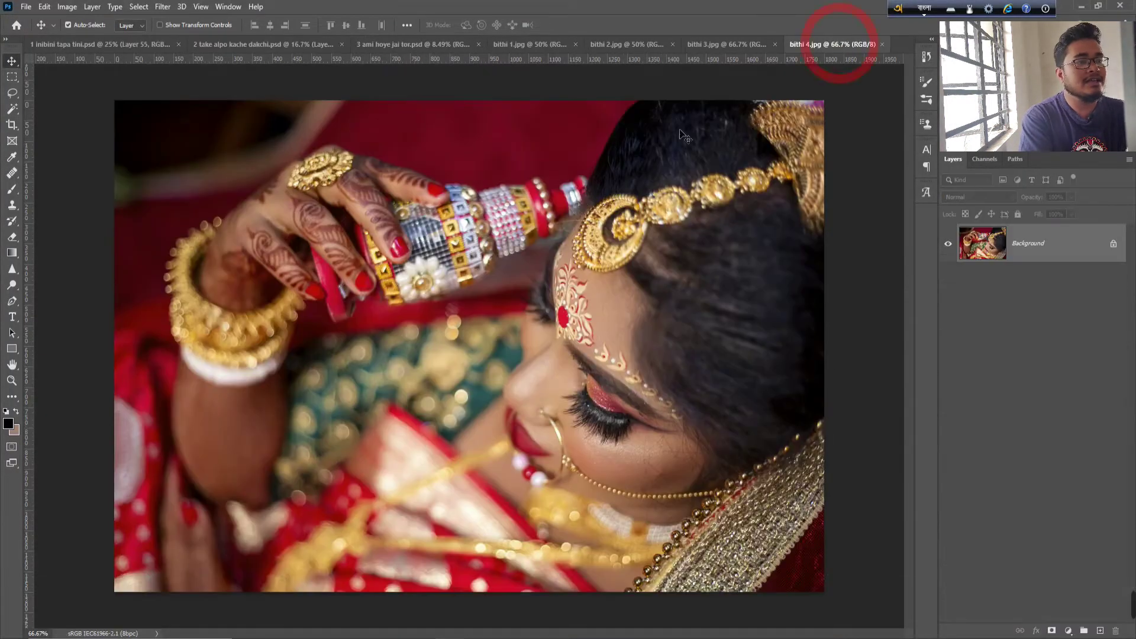
left_click(278, 45)
key("ctrl+v")
left_click(620, 267)
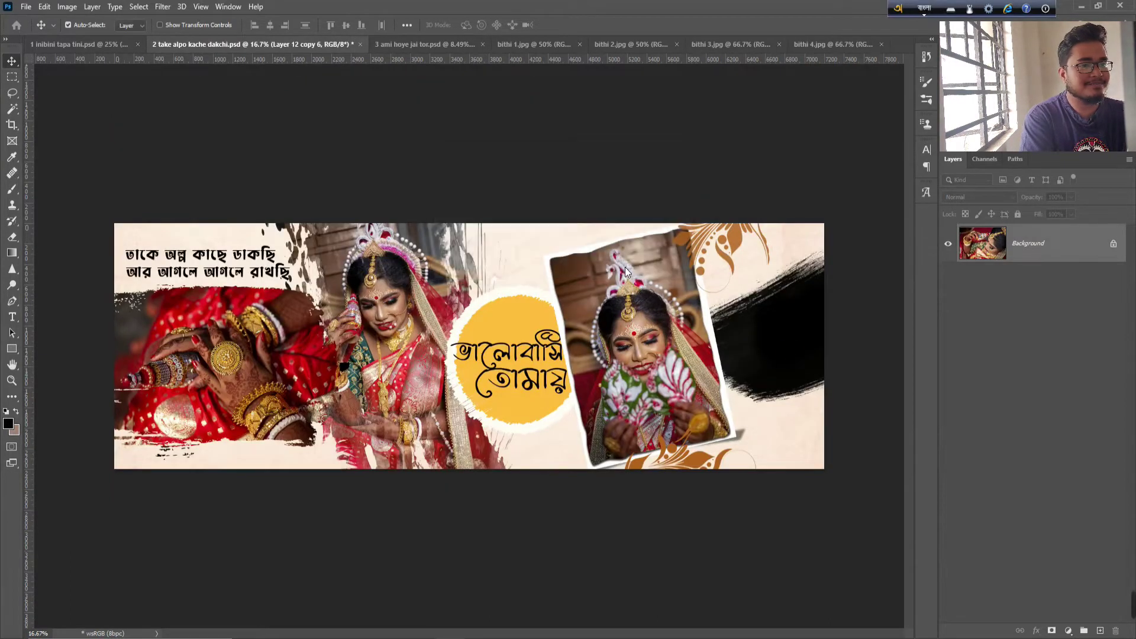
Rotate the close-up photo about -21°, resize and shift it over the rightmost brush shape, and clip it to Layer 12 copy 6.
key("ctrl+t")
left_click_drag(901, 277, 872, 240)
left_click_drag(846, 312, 814, 299)
left_click_drag(860, 243, 854, 239)
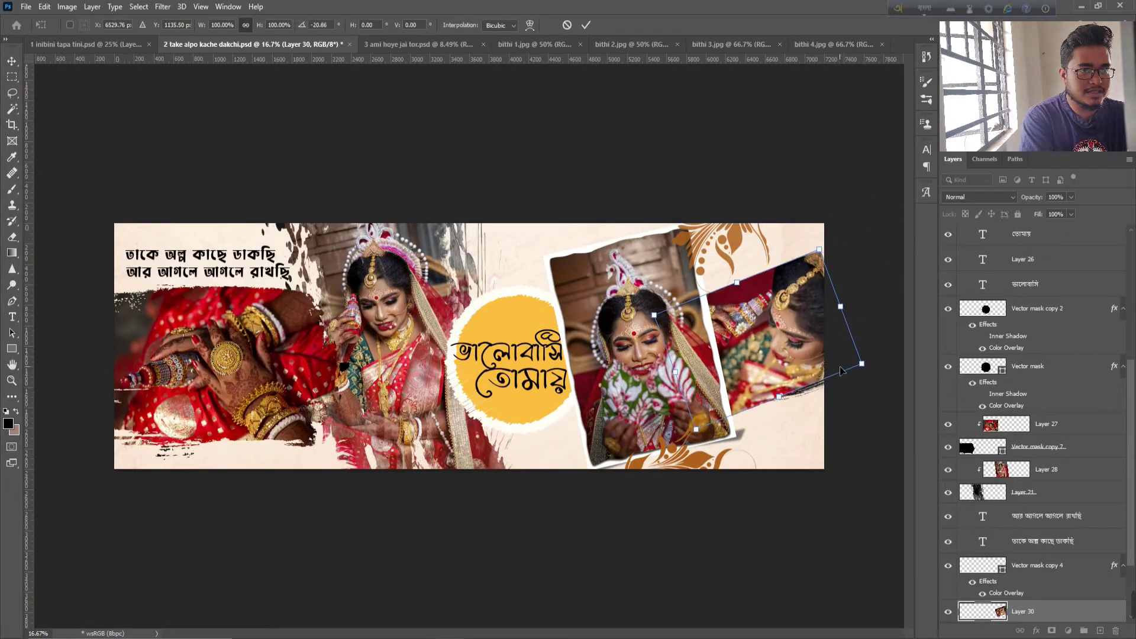
left_click_drag(868, 372, 843, 353)
key("Return")
scroll(1017, 532, "down", 2)
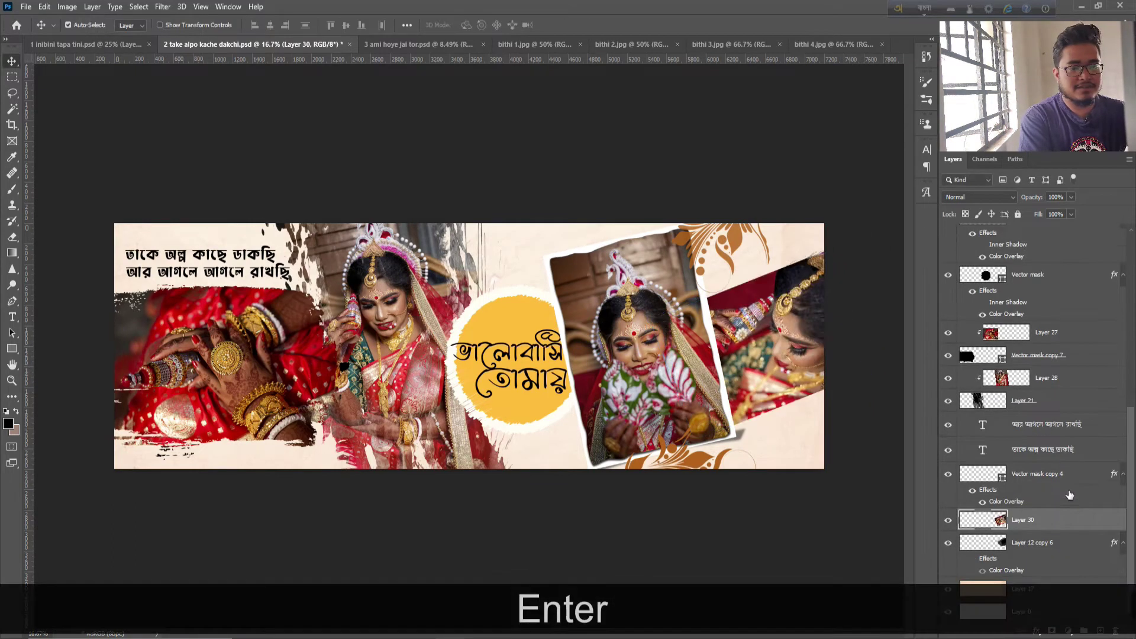
left_click(1013, 537, "alt")
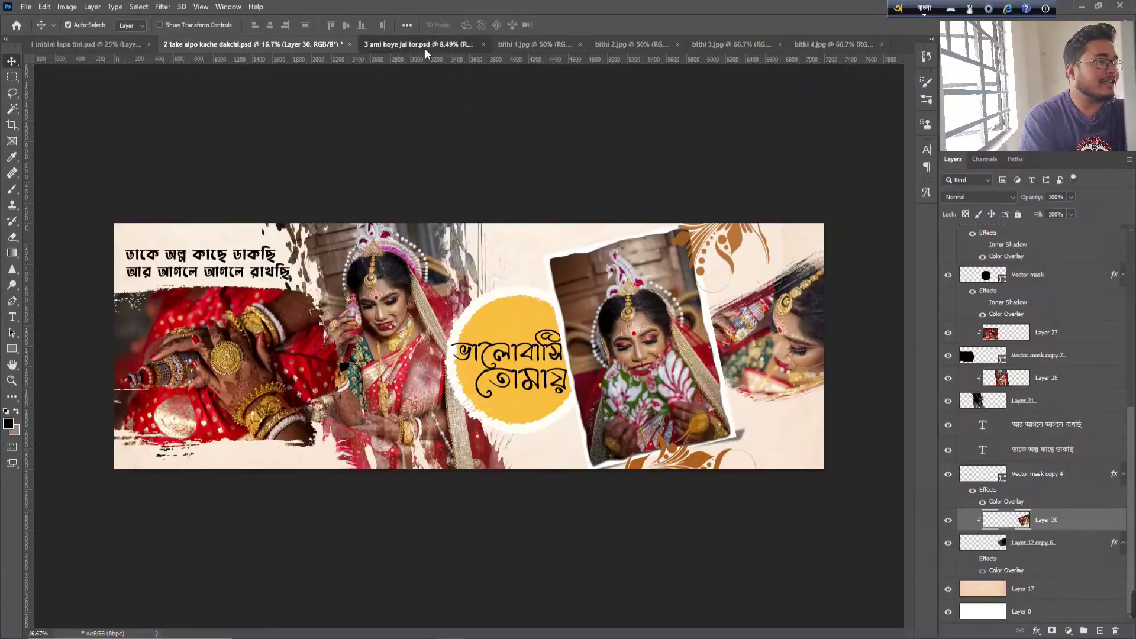
Switch to the banner "3 ami hoye jai tor.psd" and select its large black brush shape.
left_click(425, 49)
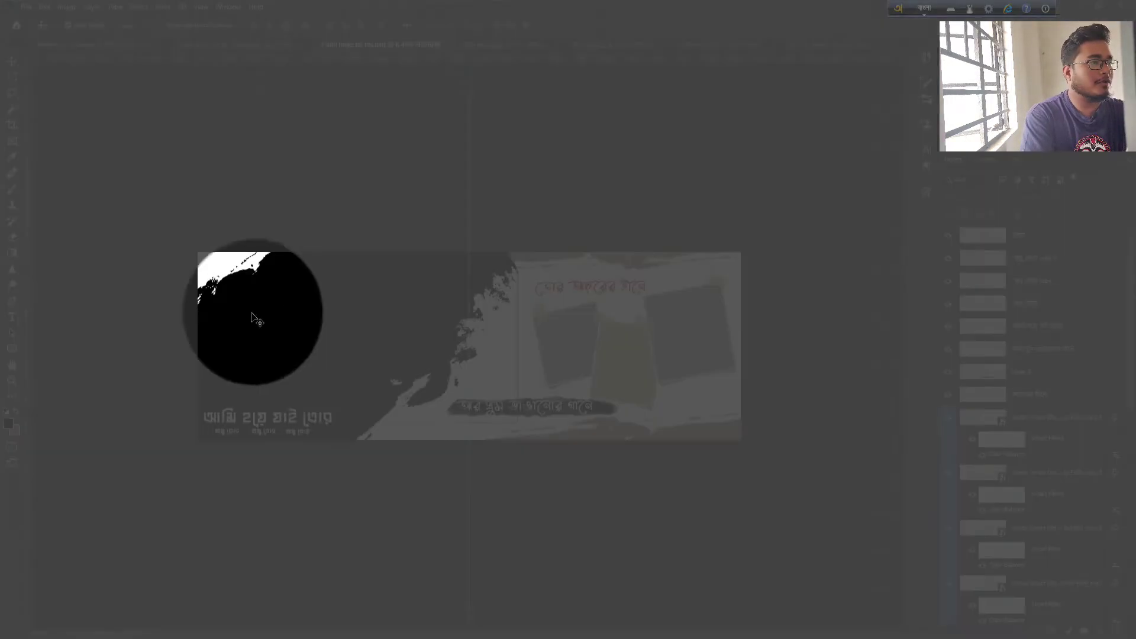
key("F1")
key("F1")
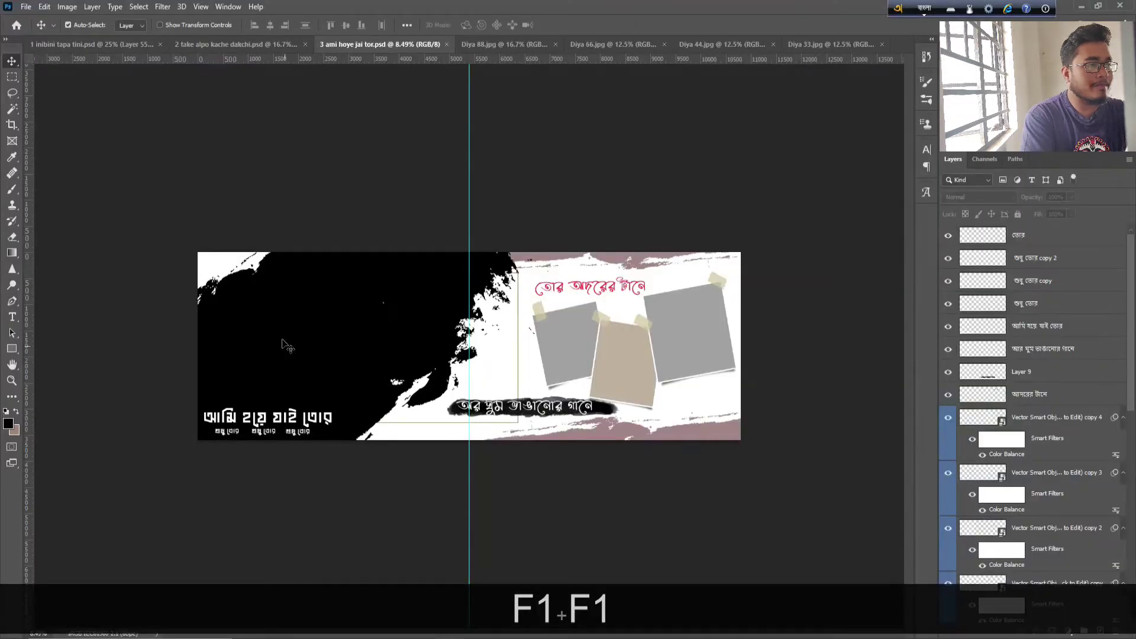
left_click(365, 330)
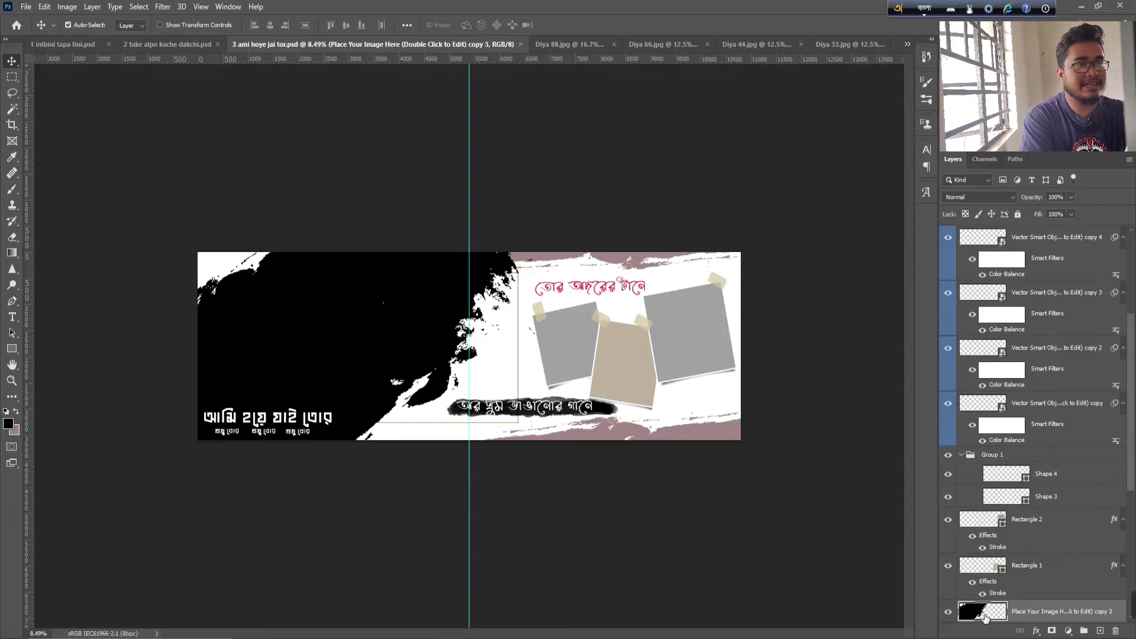
Copy the Diya 88.jpg perfume spray photo onto the large black brush shape.
left_click(583, 43)
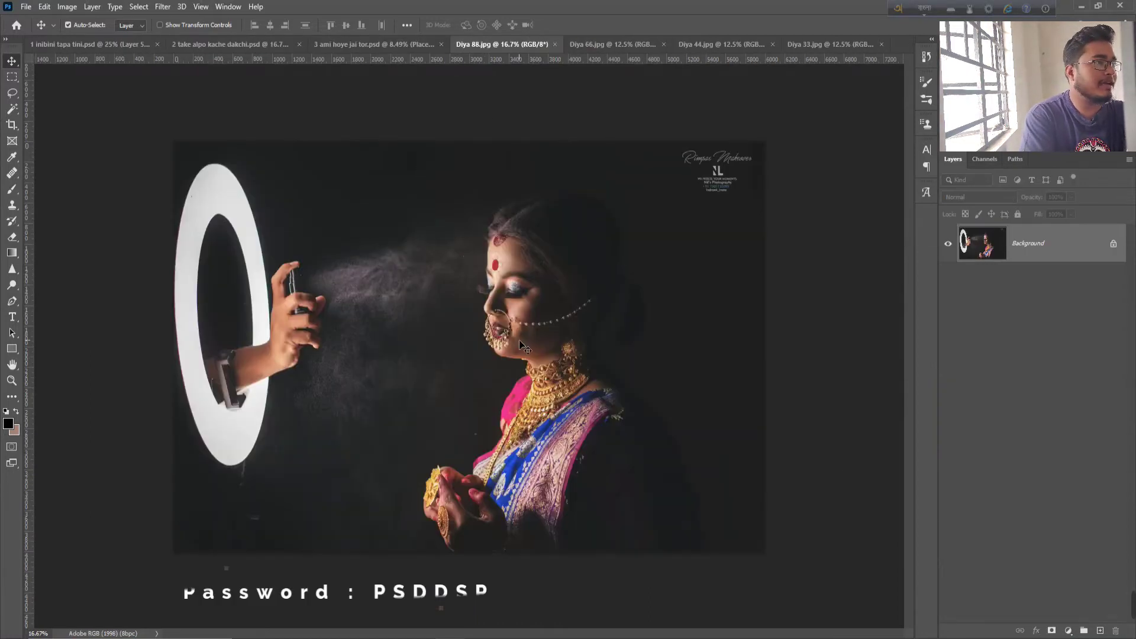
left_click(385, 46)
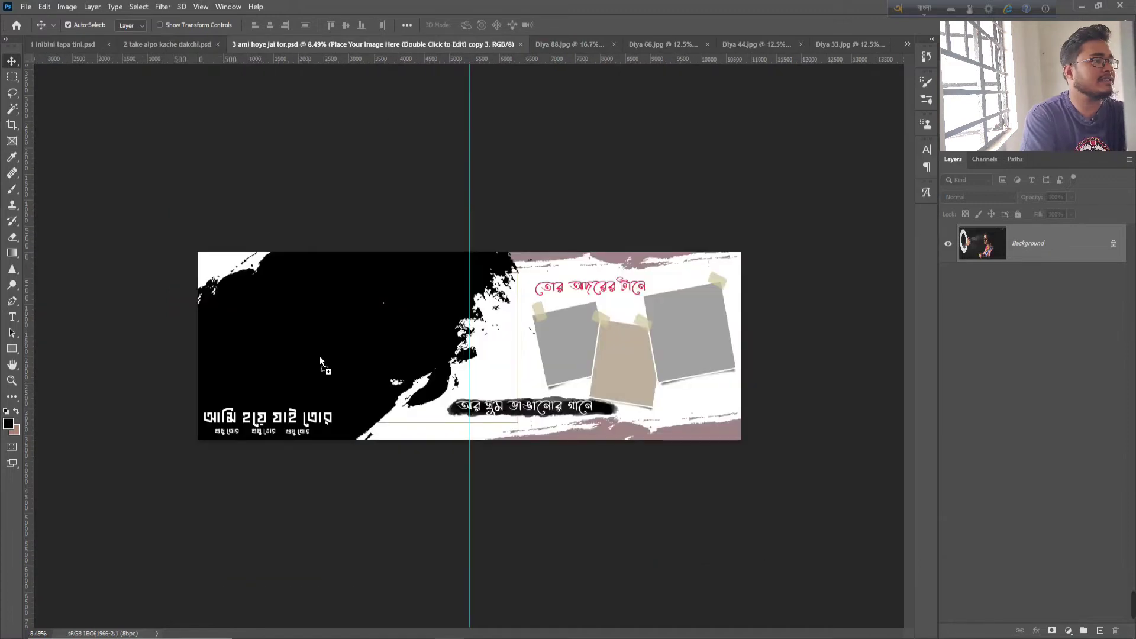
left_click_drag(321, 360, 321, 359)
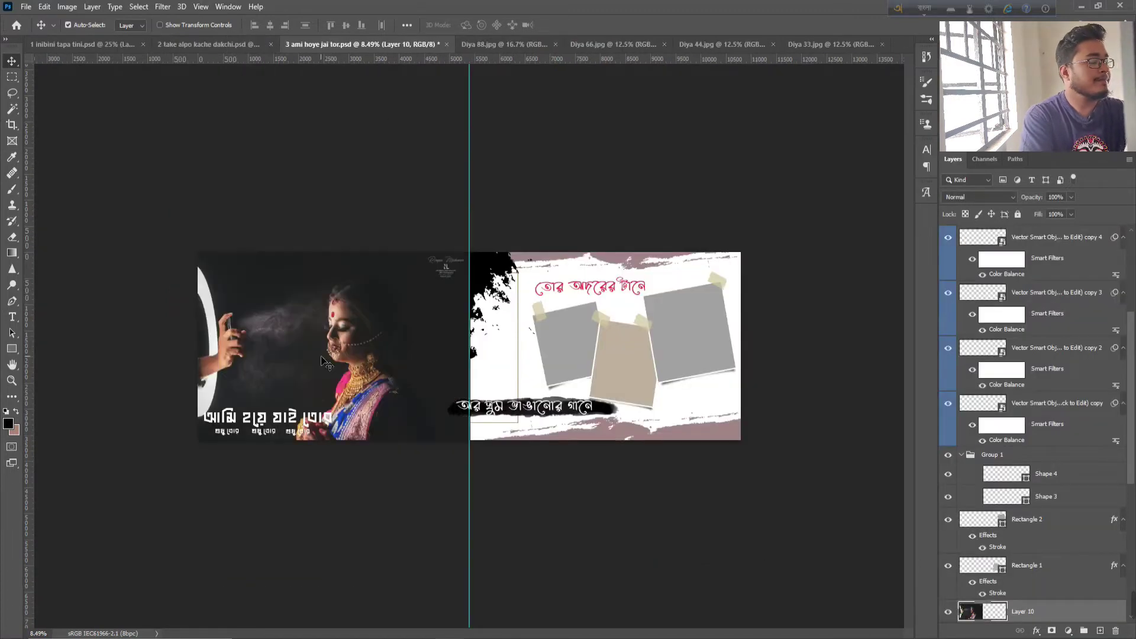
Shift the spray photo so the whole ring light shows and clip it to the Place Your Image Here copy 3 layer.
key("ctrl+t")
left_click_drag(374, 334, 402, 335)
key("Return")
scroll(1001, 451, "down", 5)
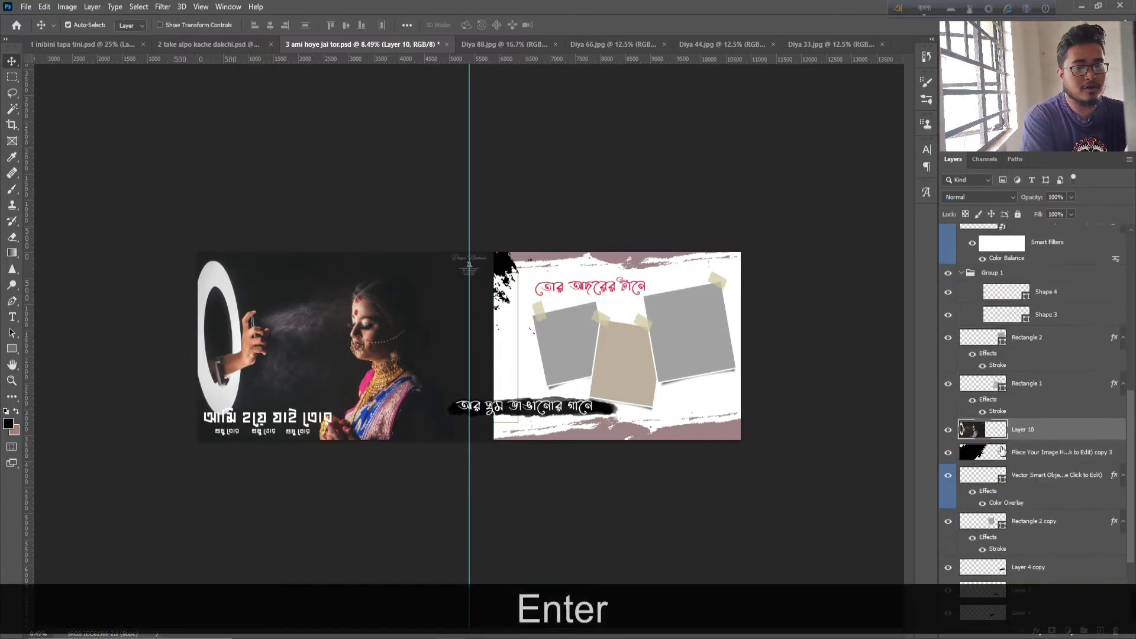
key("alt")
left_click(976, 441, "alt")
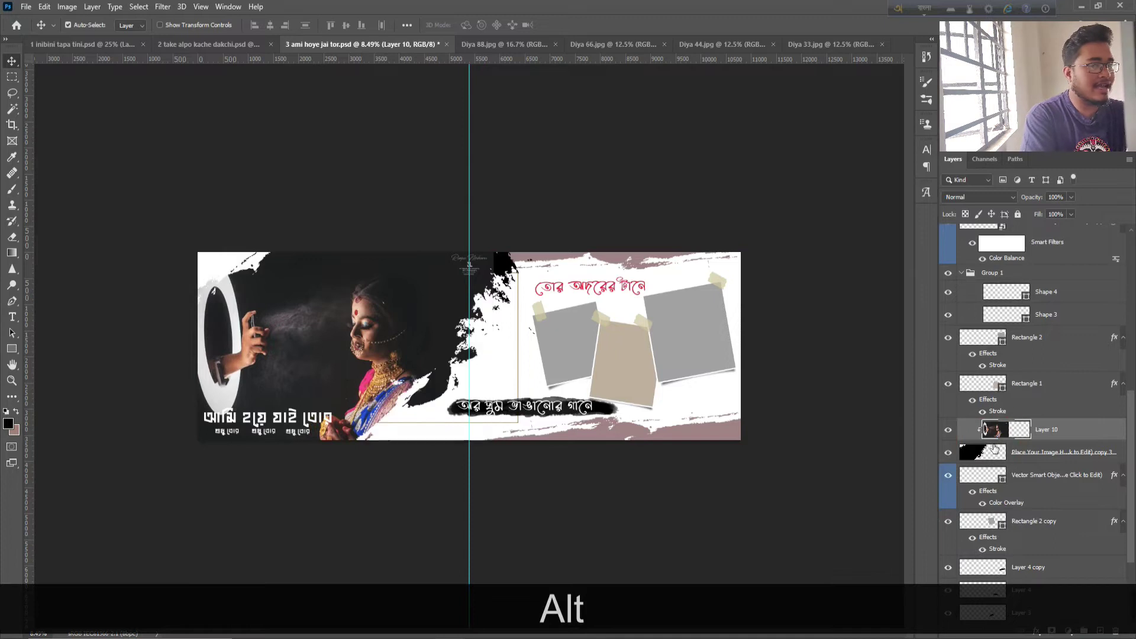
Enlarge the clipped spray photo and reposition it to cover the brush shape's ragged outer edge.
key("ctrl+t")
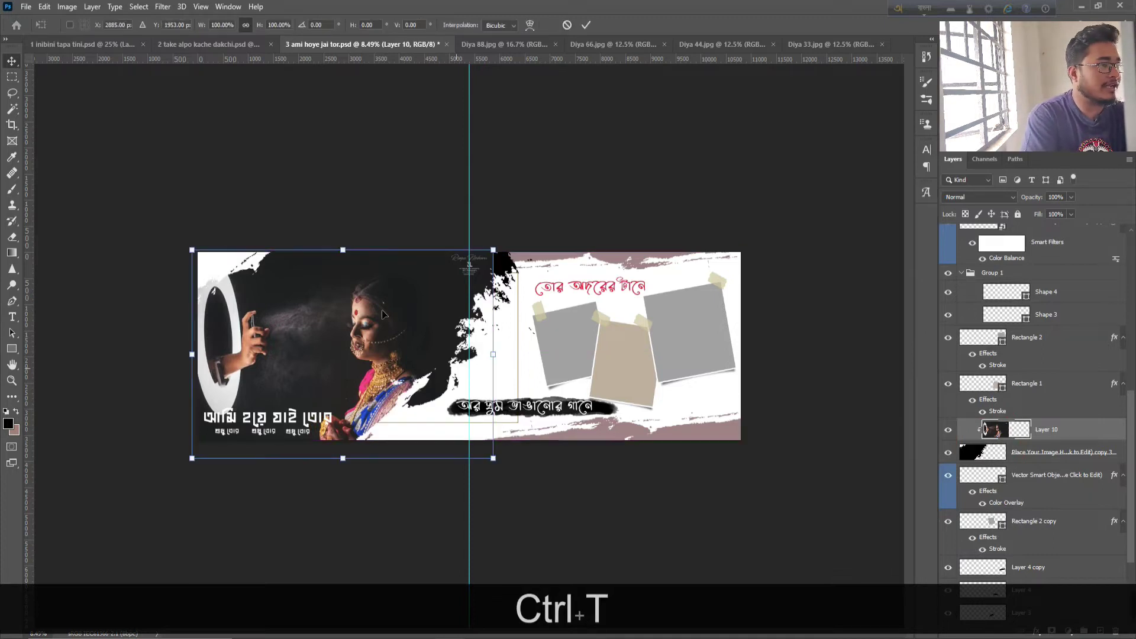
left_click_drag(501, 254, 528, 234)
left_click_drag(453, 322, 455, 333)
key("Return")
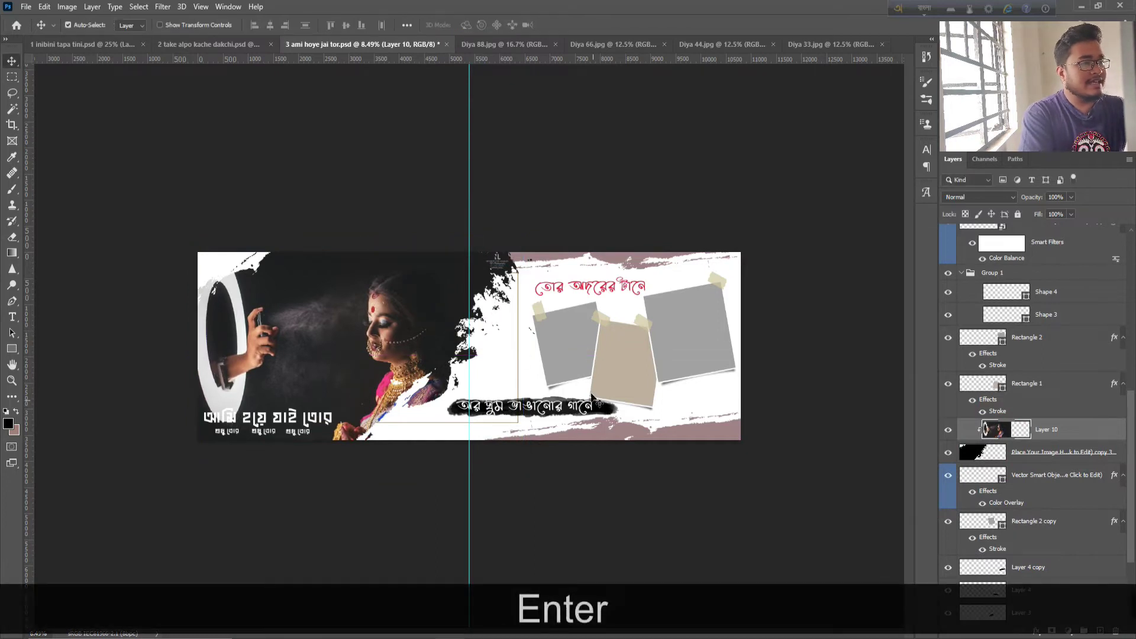
scroll(580, 337, "up", 2)
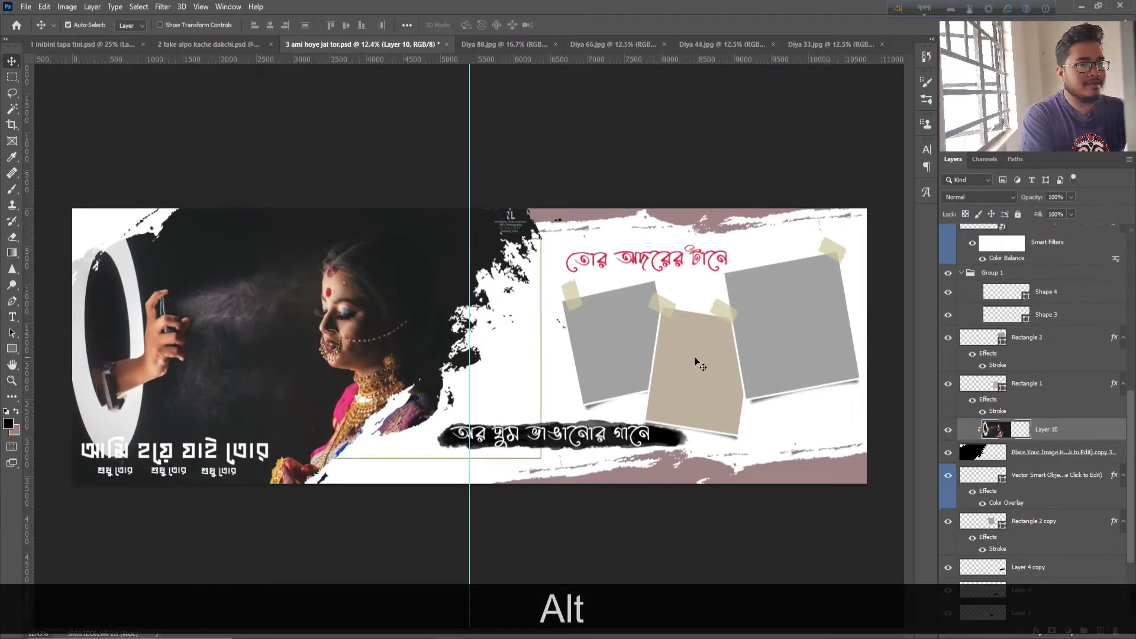
Copy the Diya 66.jpg bride photo onto the large grey frame and clip it to the Rectangle 2 layer.
left_click(806, 325)
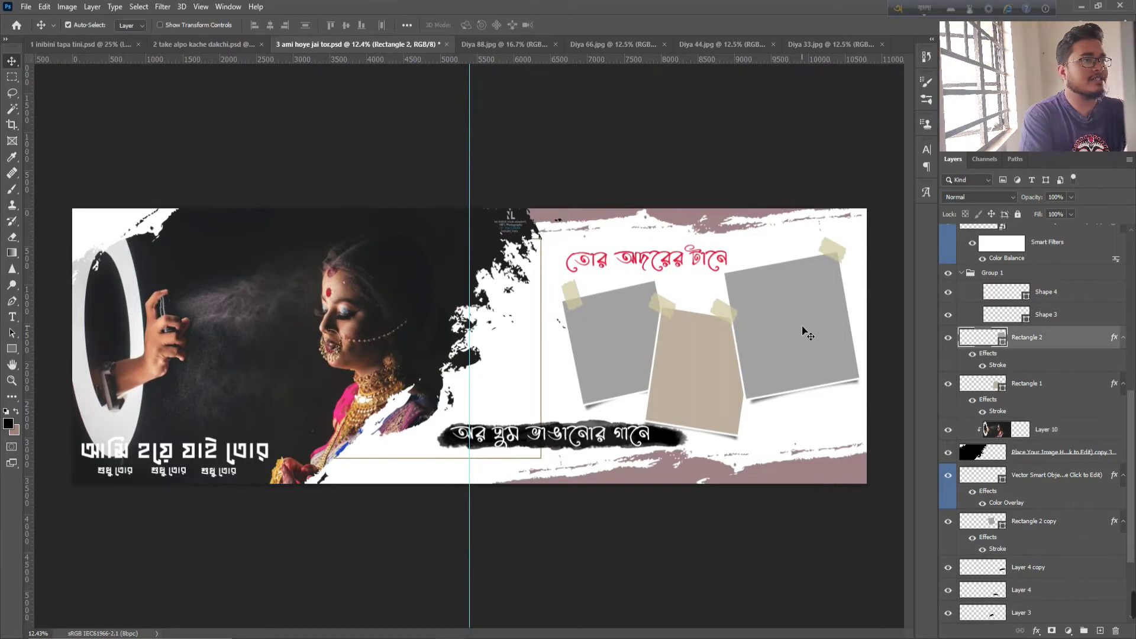
left_click(648, 44)
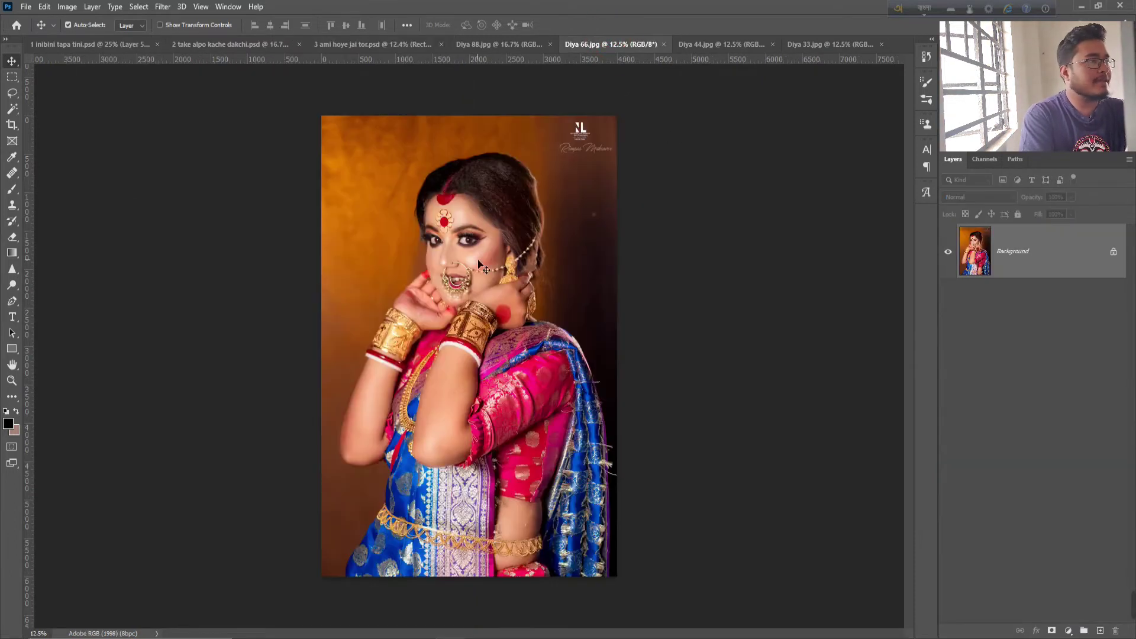
left_click(239, 44)
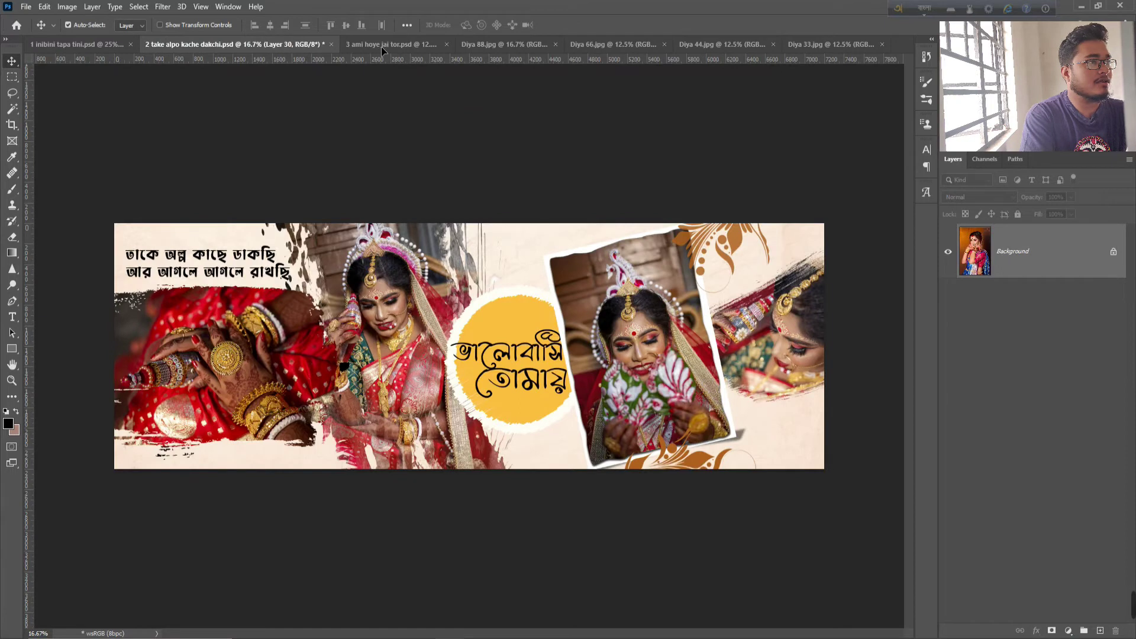
left_click(381, 46)
key("ctrl+v")
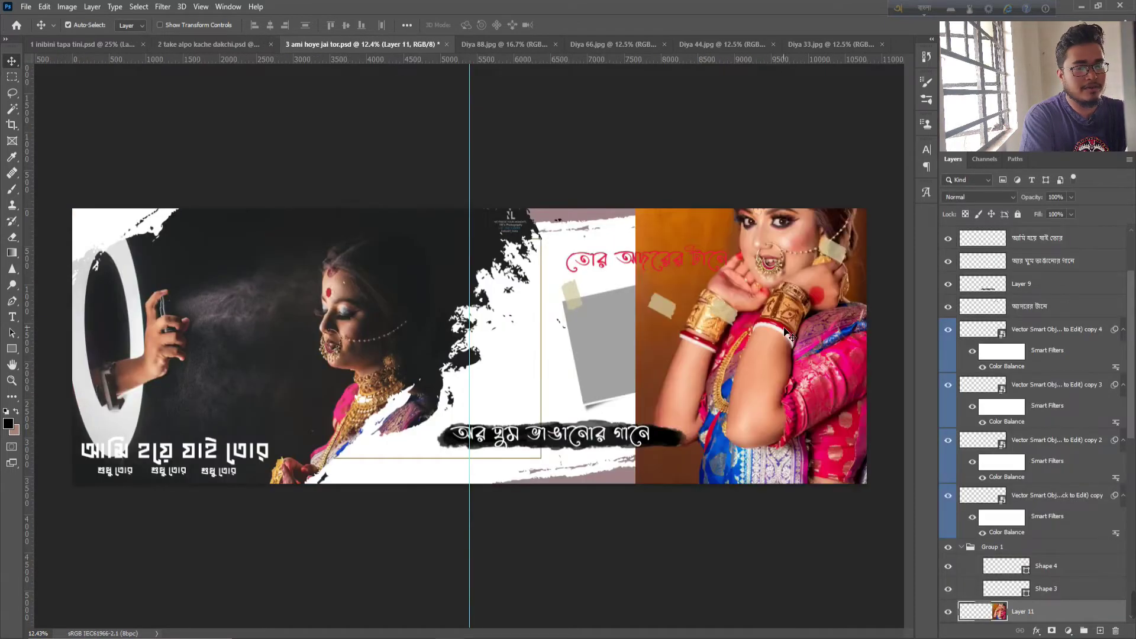
scroll(1011, 568, "down", 2)
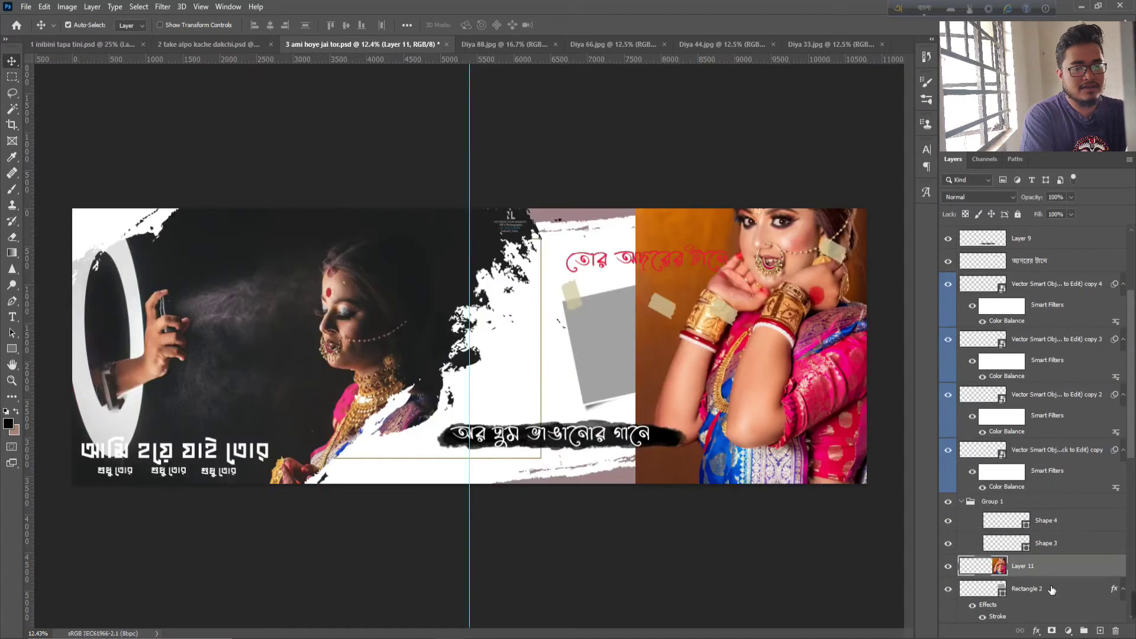
left_click(1015, 582, "alt")
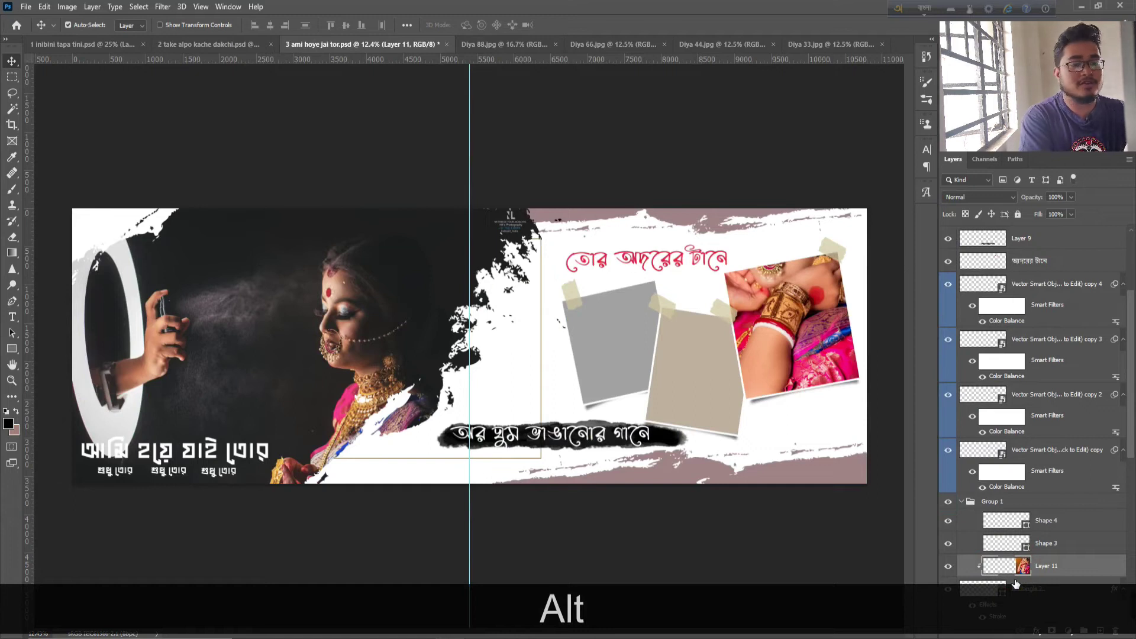
Shrink the clipped Diya 66 photo and position it so the bride's head and raised hands fill the large frame.
key("ctrl+t")
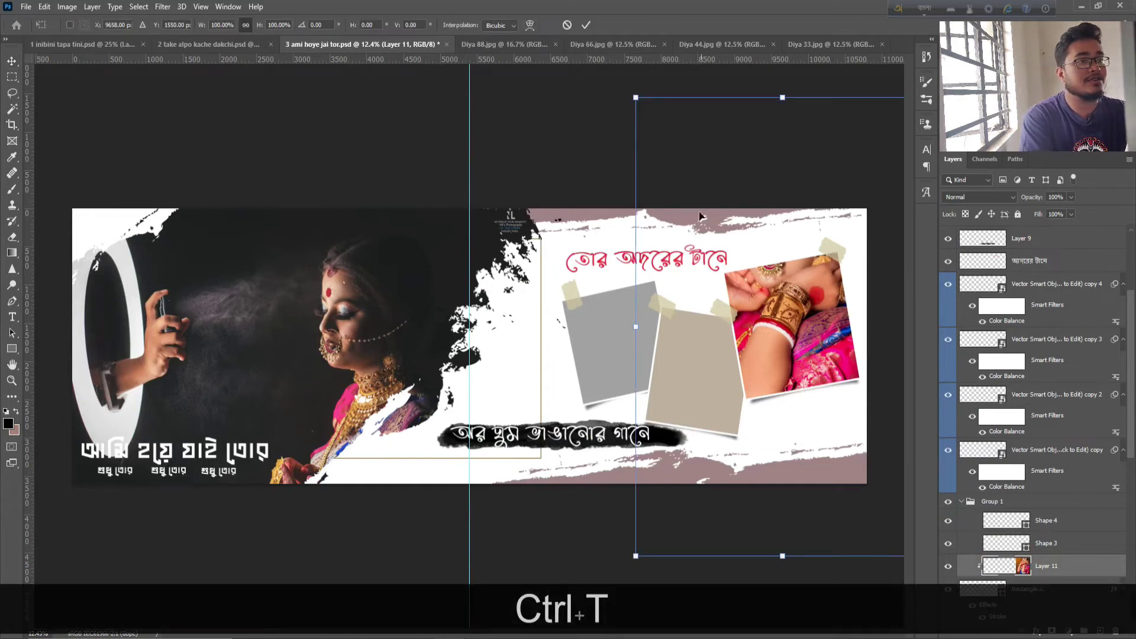
left_click_drag(643, 99, 792, 345)
left_click_drag(858, 415, 776, 313)
left_click_drag(863, 235, 829, 221)
left_click_drag(796, 330, 814, 335)
left_click_drag(900, 441, 889, 449)
left_click_drag(764, 476, 763, 469)
key("Return")
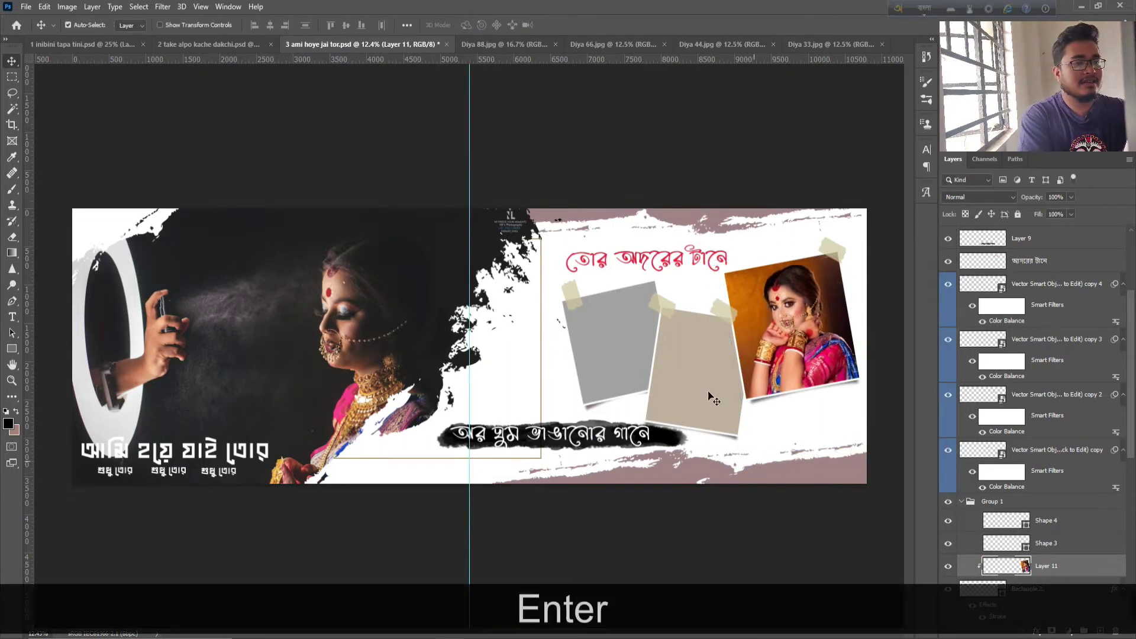
Copy the Diya 44.jpg photo onto the beige middle frame and clip it to the Rectangle 1 layer.
left_click(704, 371)
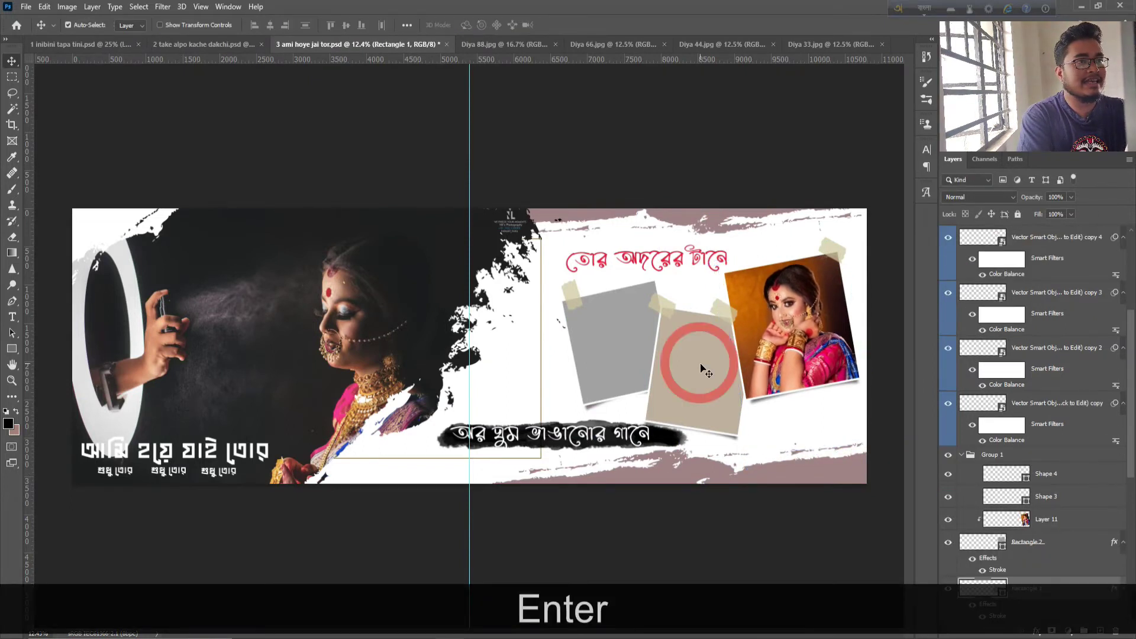
left_click(719, 45)
left_click_drag(504, 294, 690, 377)
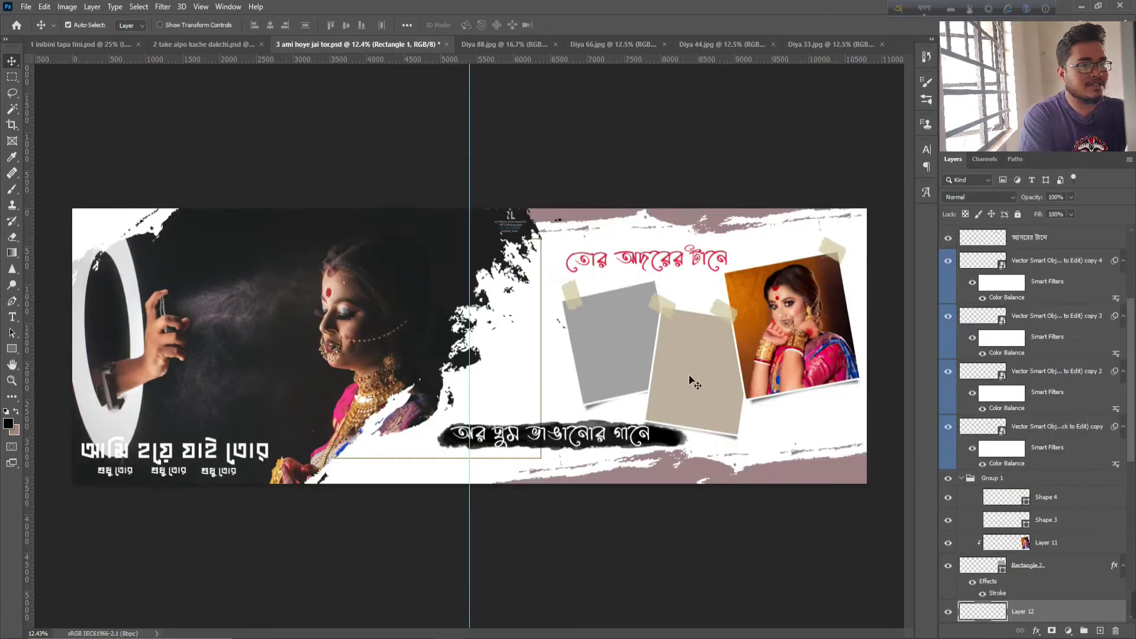
scroll(1006, 544, "down", 2)
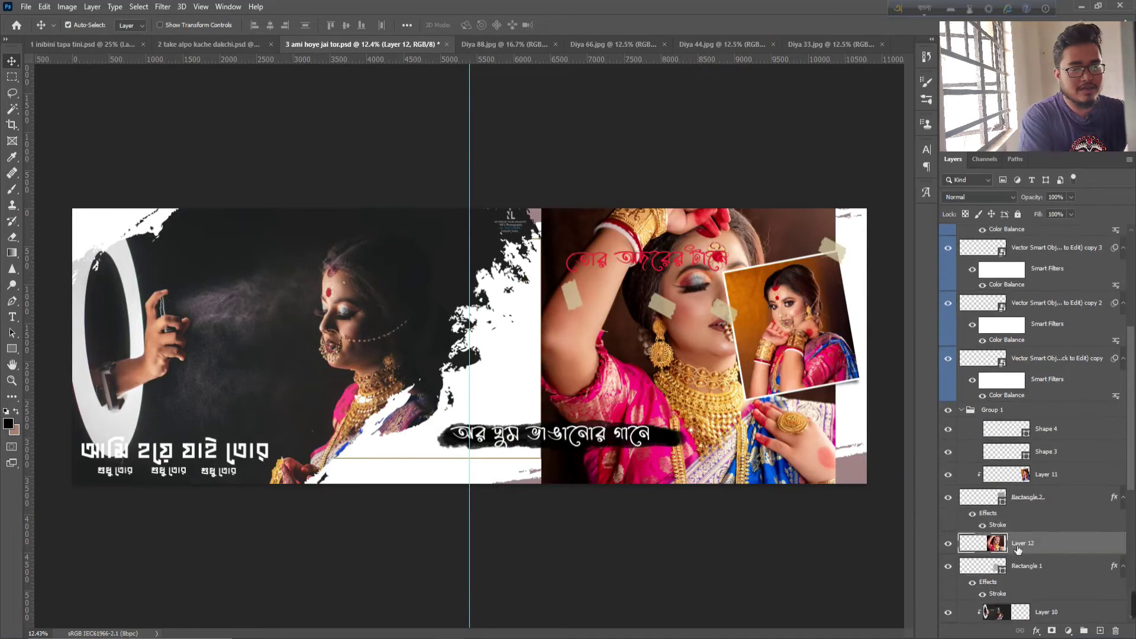
left_click(1001, 553, "alt")
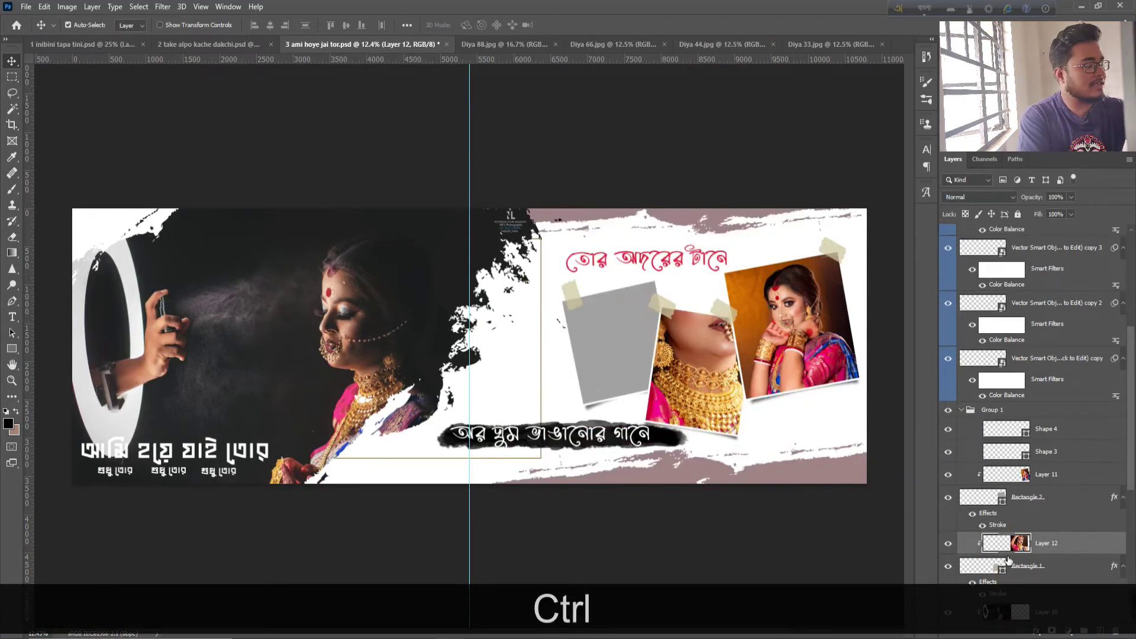
Shrink the clipped Diya 44 photo and position it so the bride's face and raised arm fill the middle frame.
key("ctrl+t")
left_click_drag(543, 146, 648, 286)
left_click_drag(633, 405, 609, 361)
key("F1")
key("F1")
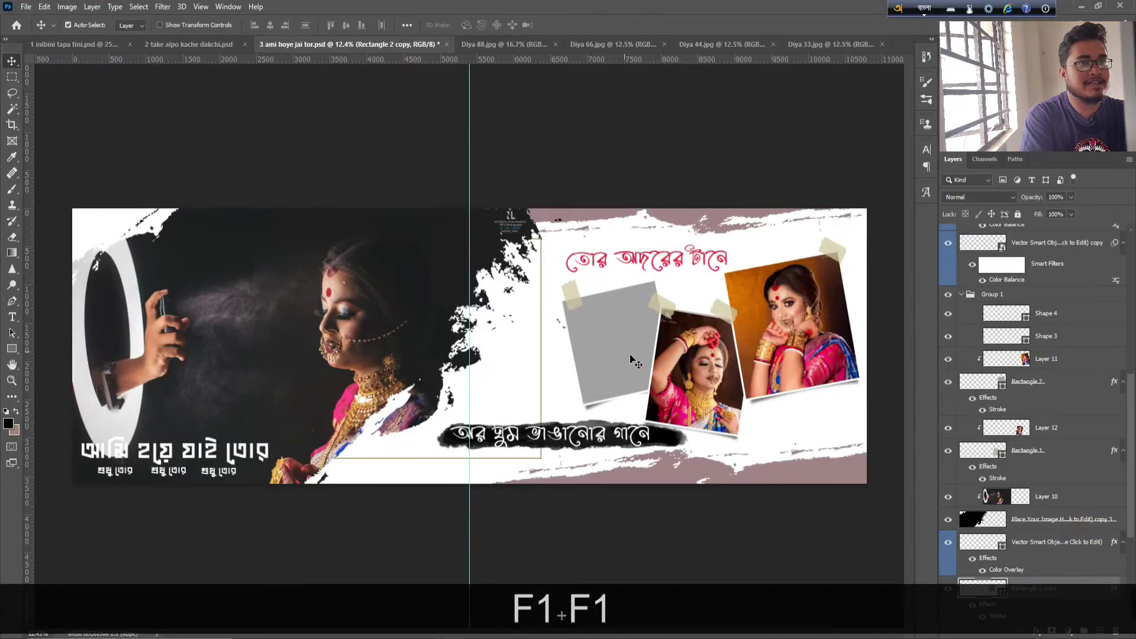
Copy the Diya 33.jpg photo onto the remaining grey frame and clip it to the Rectangle 2 copy layer.
left_click(807, 44)
left_click_drag(476, 241, 608, 370)
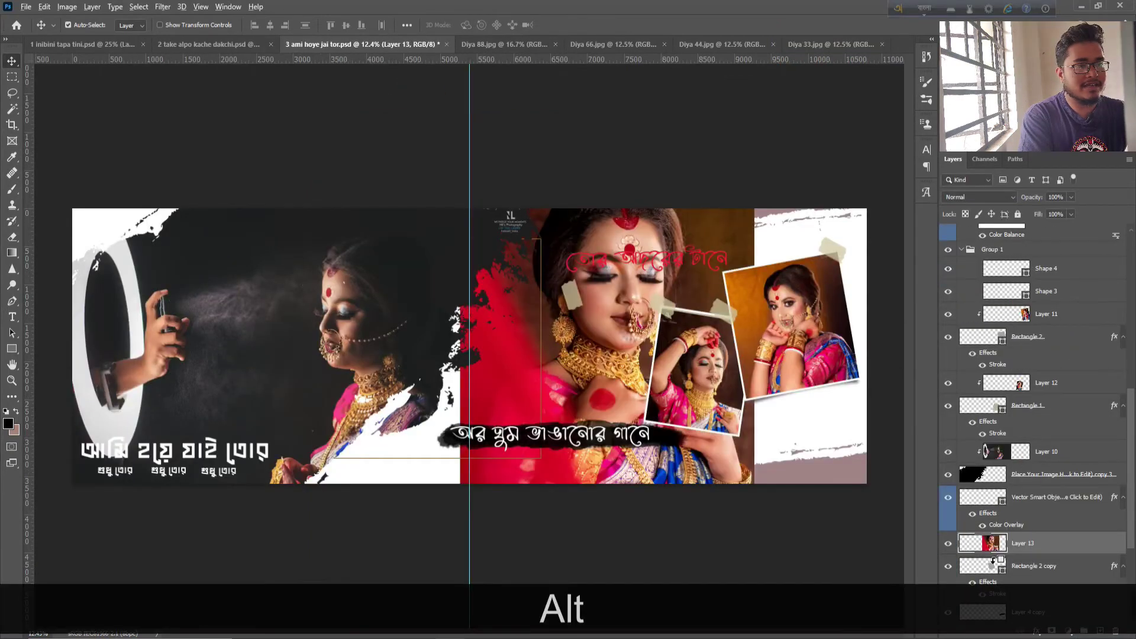
left_click(994, 556, "alt")
Scale the clipped Diya 33 photo to about 48.5% so the bride's face fits inside its frame.
key("ctrl+t")
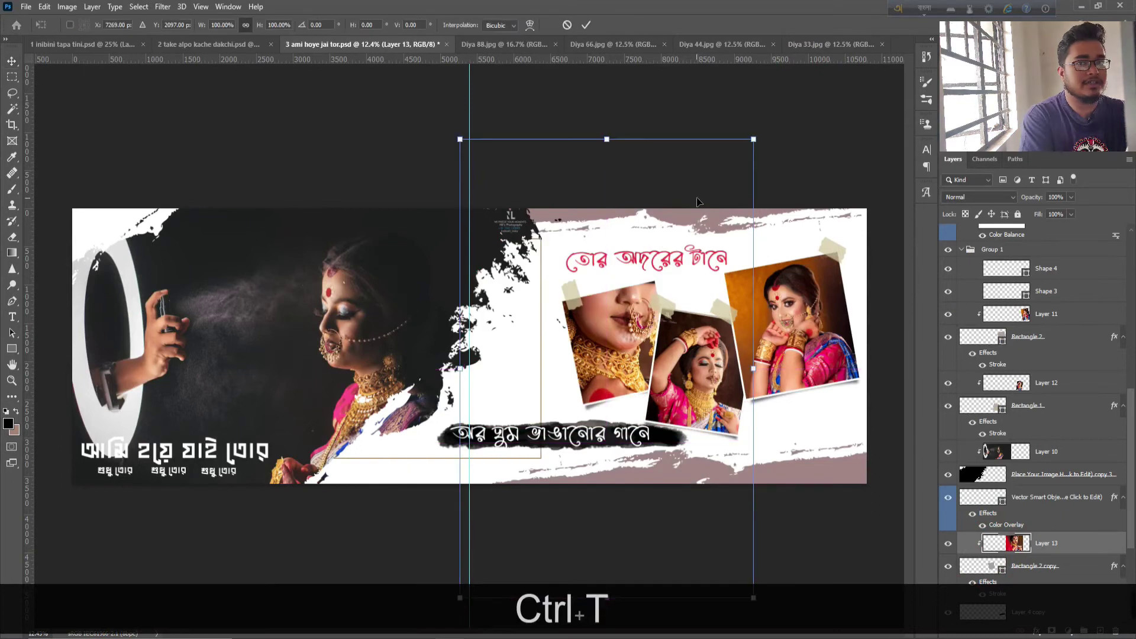
left_click_drag(760, 141, 633, 334)
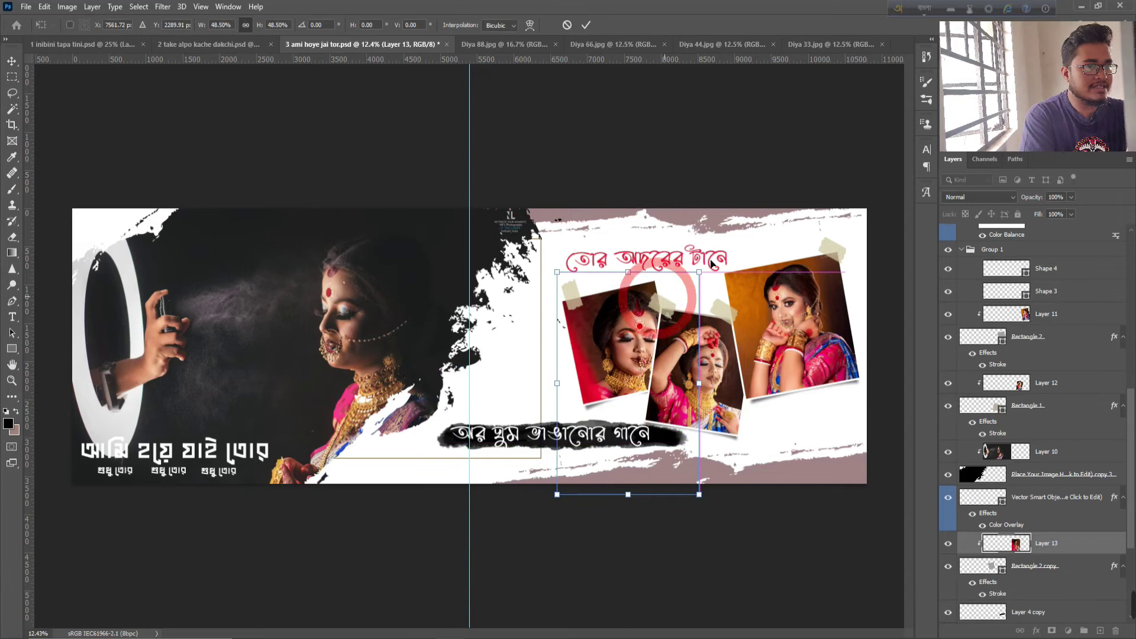